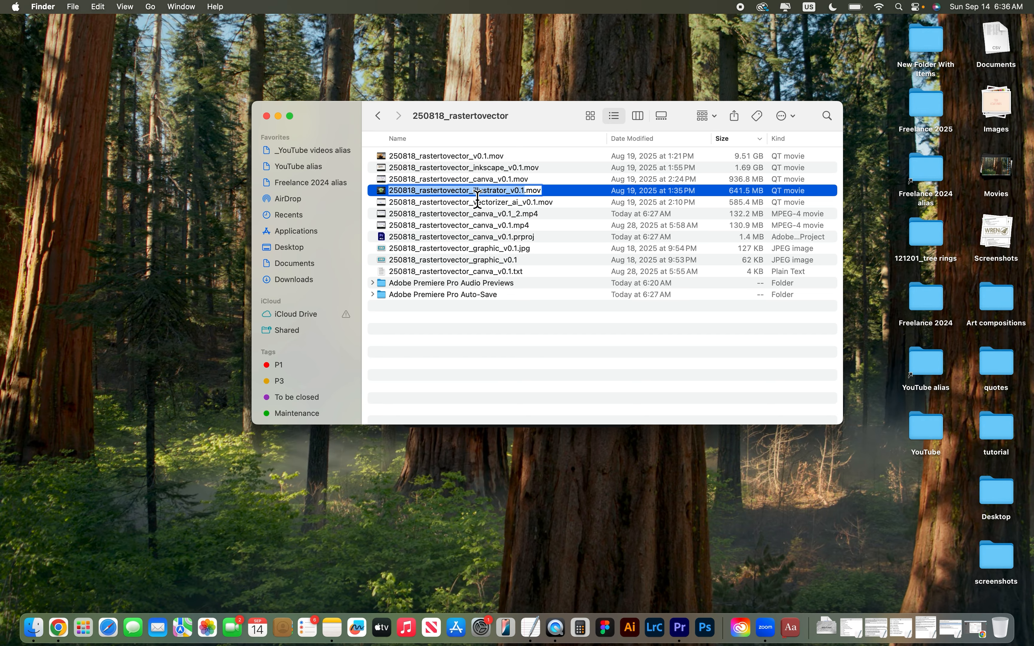
Switch to Premiere Pro and create a project named 250818_rastertovector_illustrator_v0.1 in the 250818_rastertovector folder, skipping media import.
{"action": "left_click", "coordinate": [681, 628]}
{"action": "type", "text": "250818_rastertovector_illustrator_v0.1"}
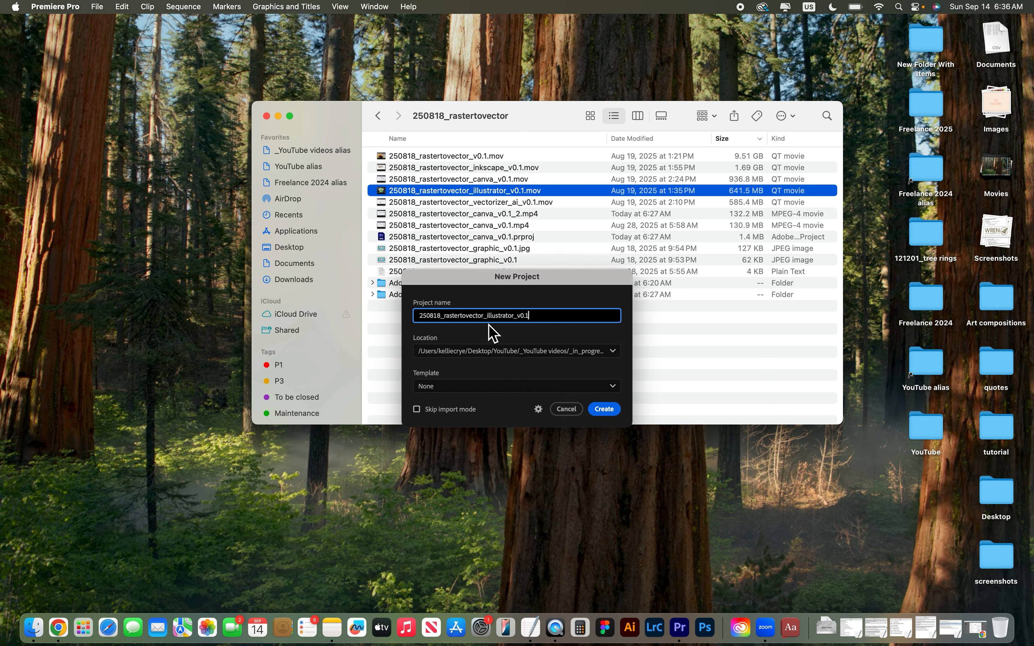
{"action": "left_click", "coordinate": [613, 352]}
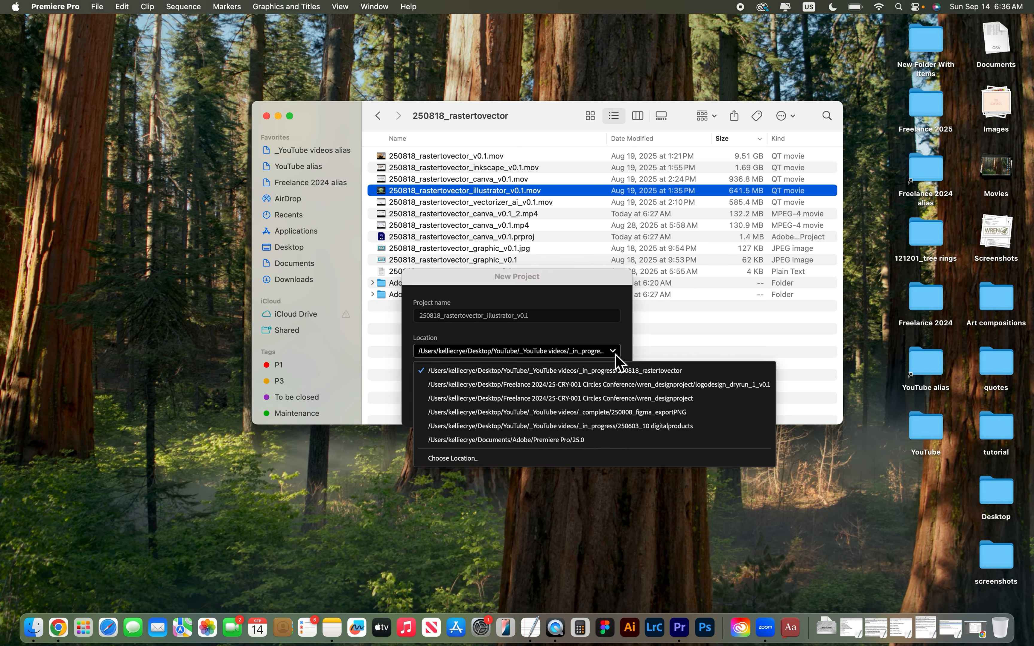
{"action": "left_click", "coordinate": [494, 463]}
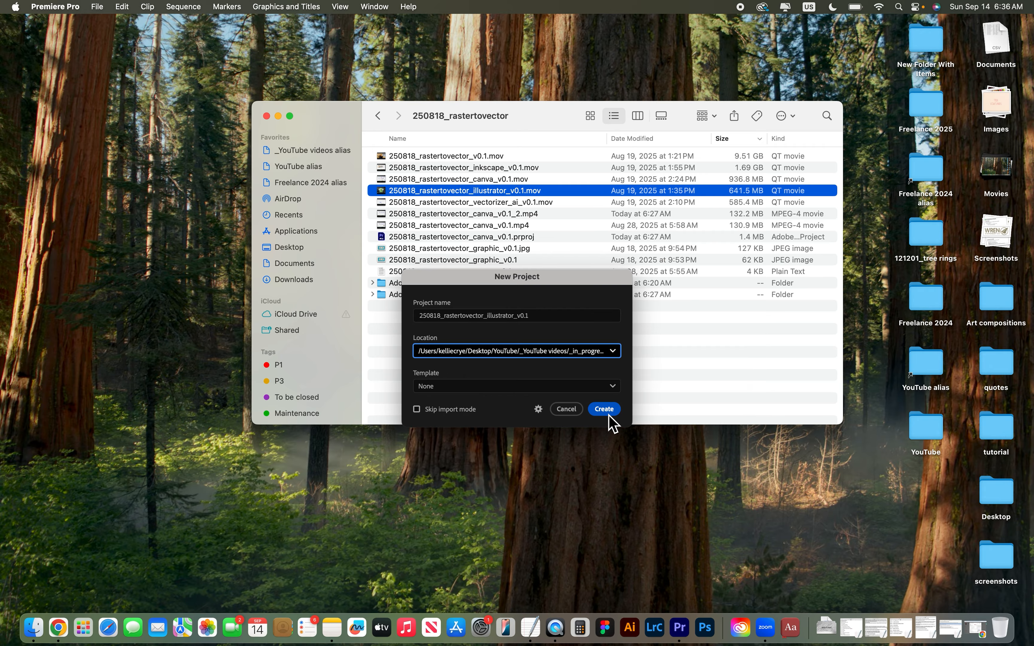
{"action": "left_click", "coordinate": [608, 410]}
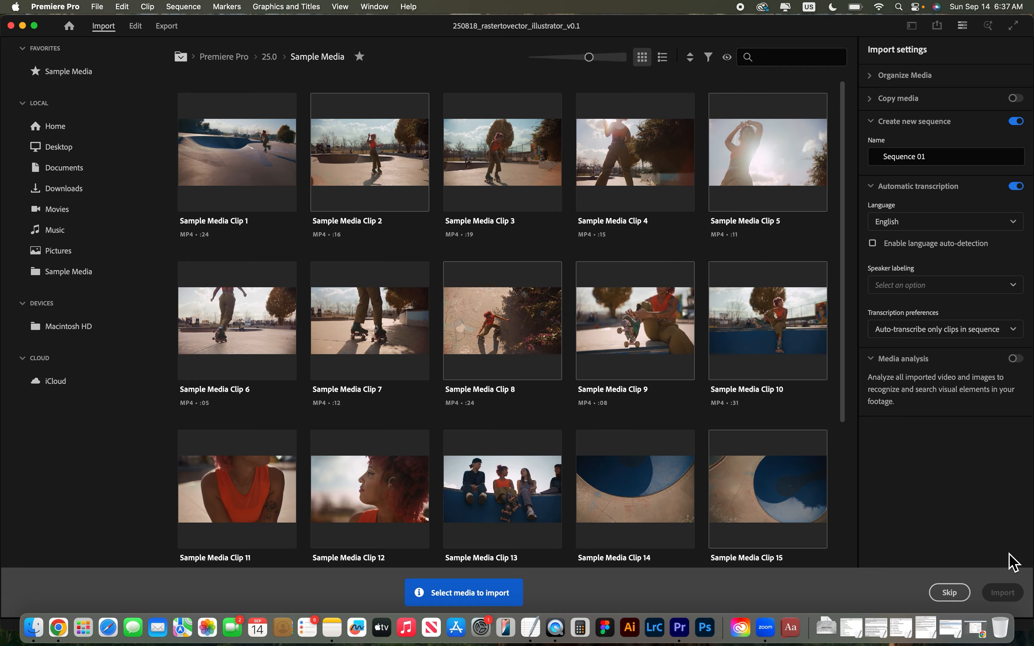
{"action": "left_click", "coordinate": [949, 593]}
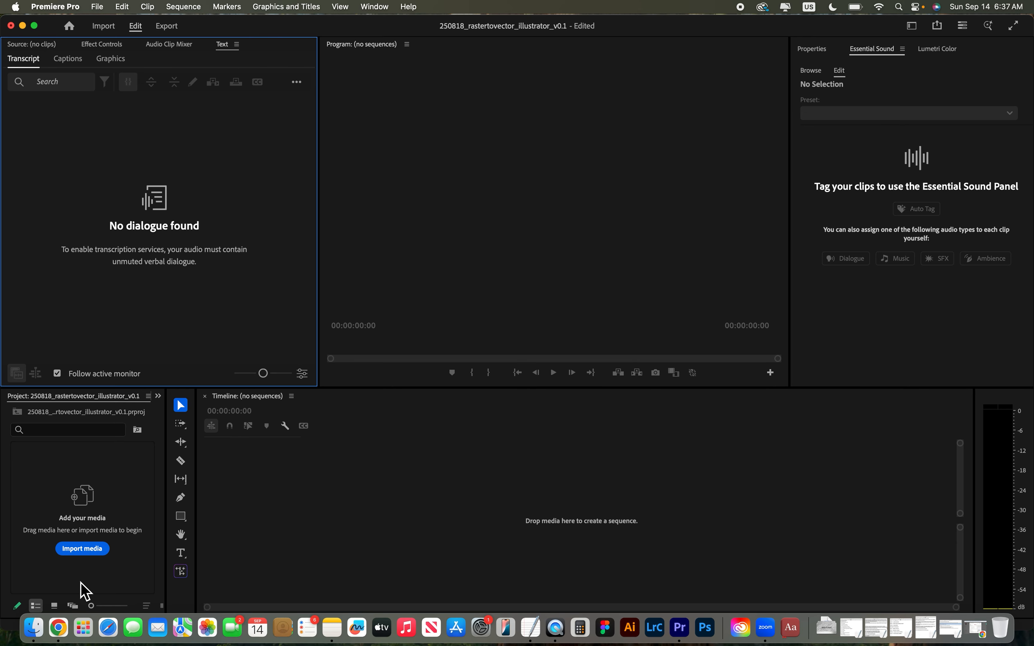
Import 250818_rastertovector_illustrator_v0.1.mov from the Finder folder and create a sequence from it in the timeline.
{"action": "left_click", "coordinate": [34, 628]}
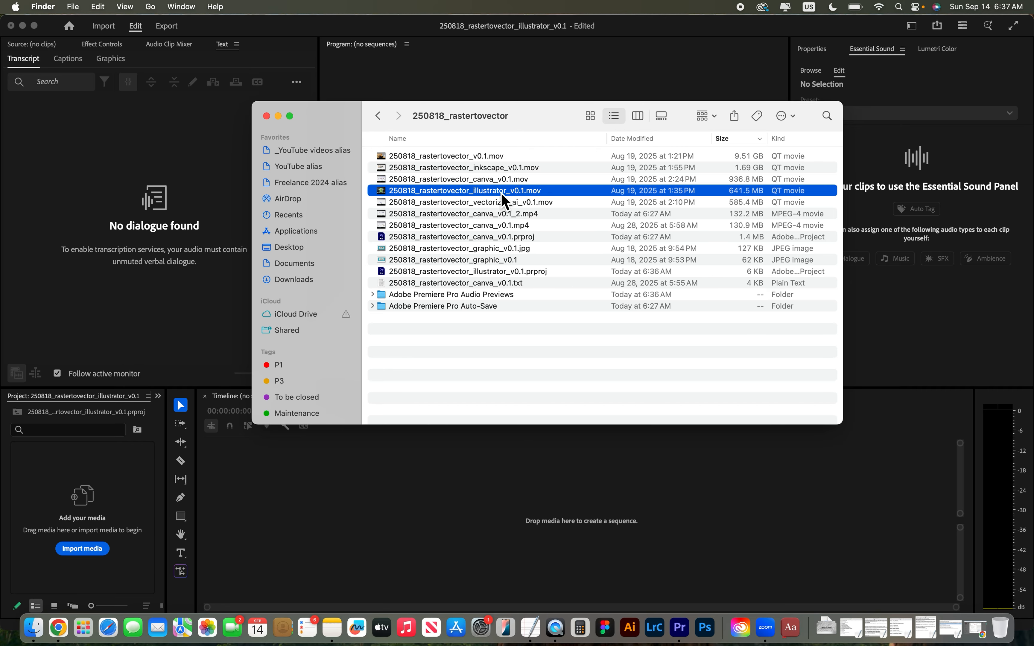
{"action": "left_click_drag", "start_coordinate": [498, 190], "coordinate": [83, 509]}
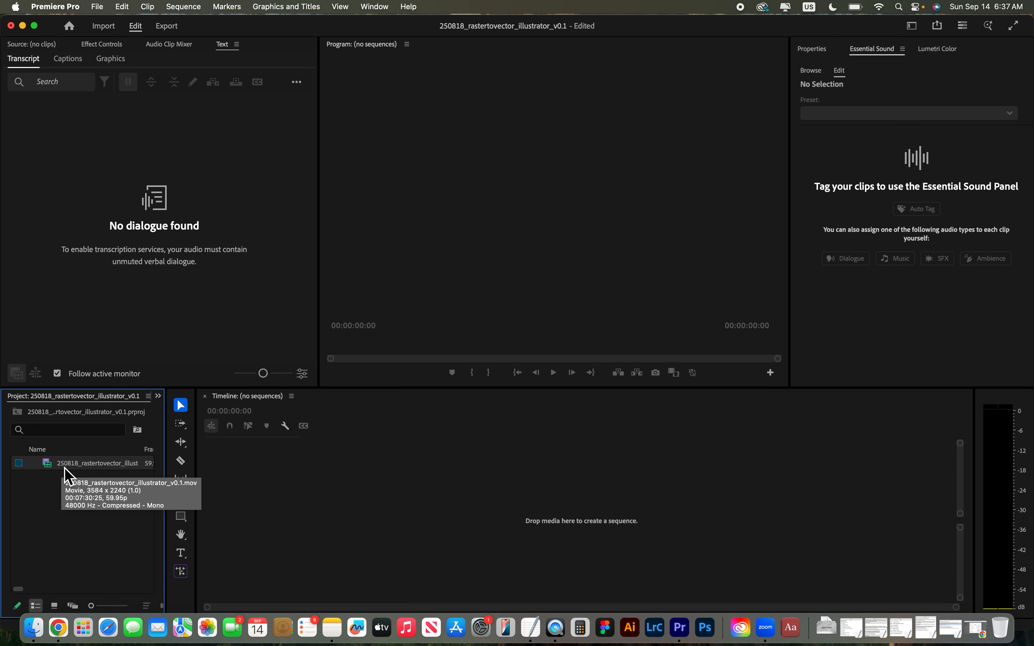
{"action": "left_click_drag", "start_coordinate": [68, 475], "coordinate": [339, 526]}
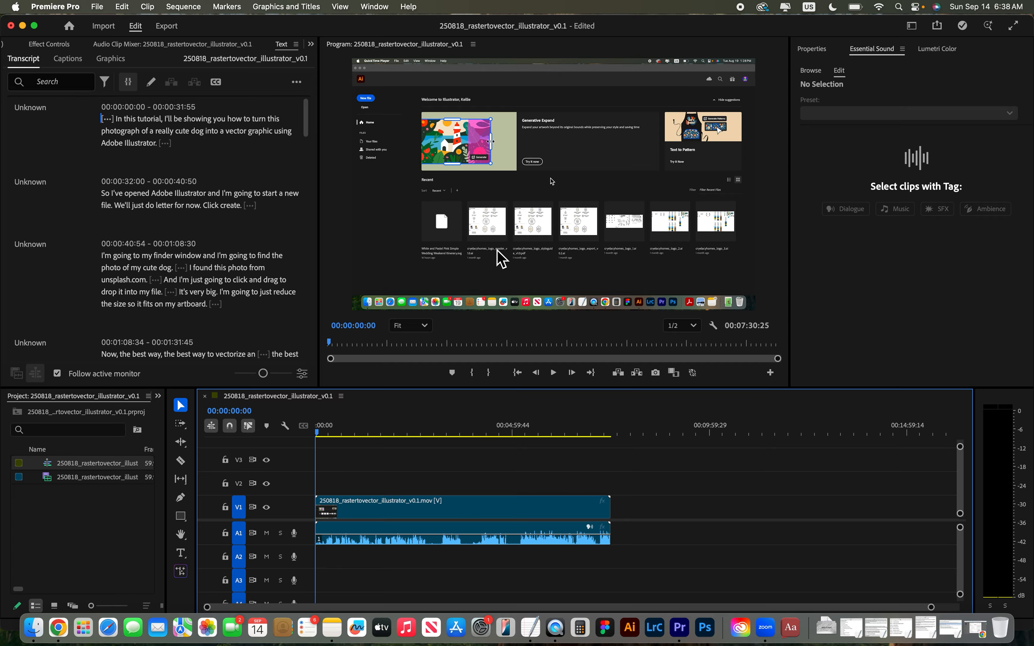
Auto-match the loudness of the dialogue clip in the timeline using its Essential Sound settings.
{"action": "left_click", "coordinate": [478, 521]}
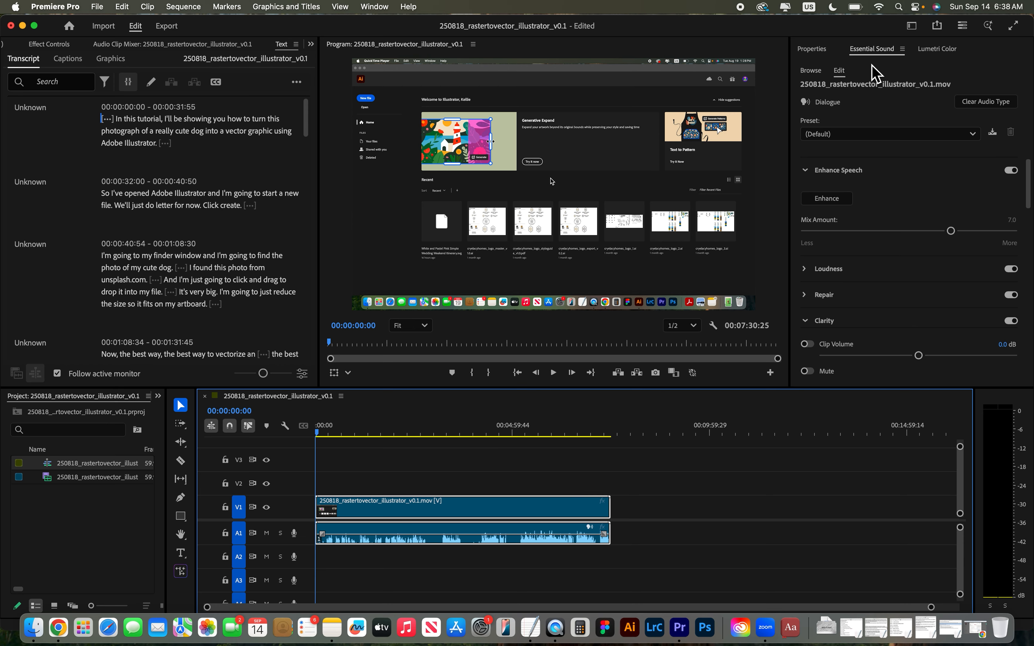
{"action": "left_click", "coordinate": [386, 8]}
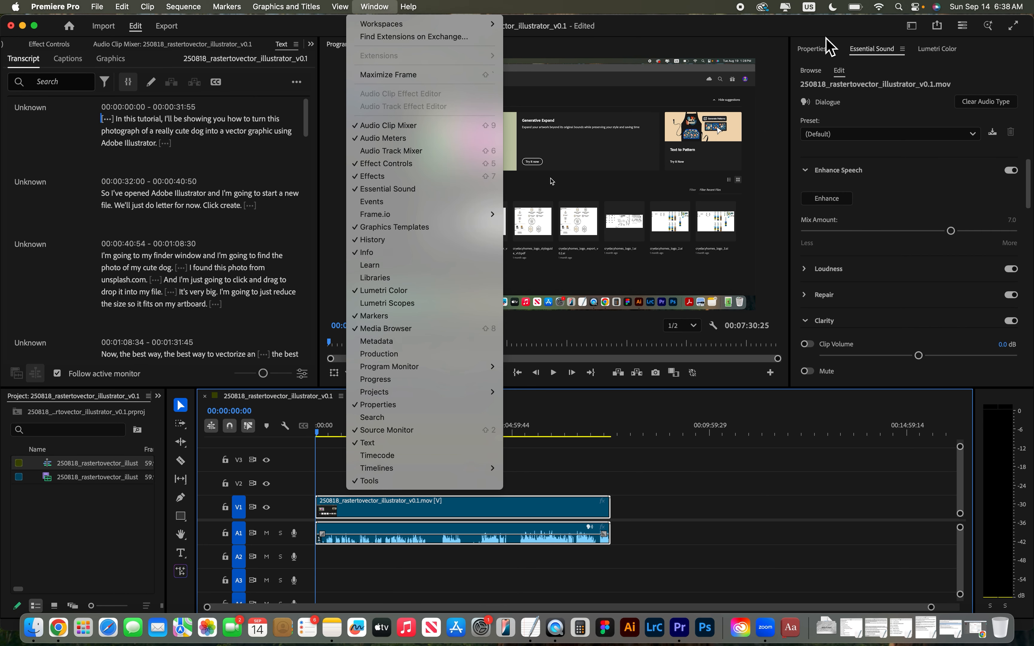
{"action": "left_click", "coordinate": [829, 46]}
{"action": "left_click", "coordinate": [805, 268]}
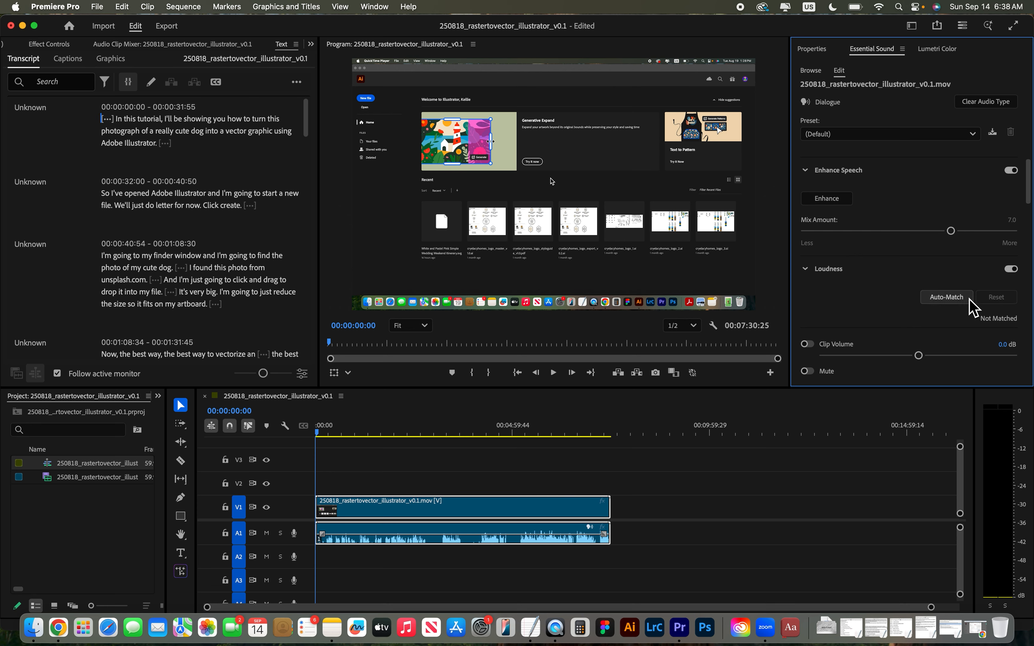
{"action": "left_click", "coordinate": [952, 303]}
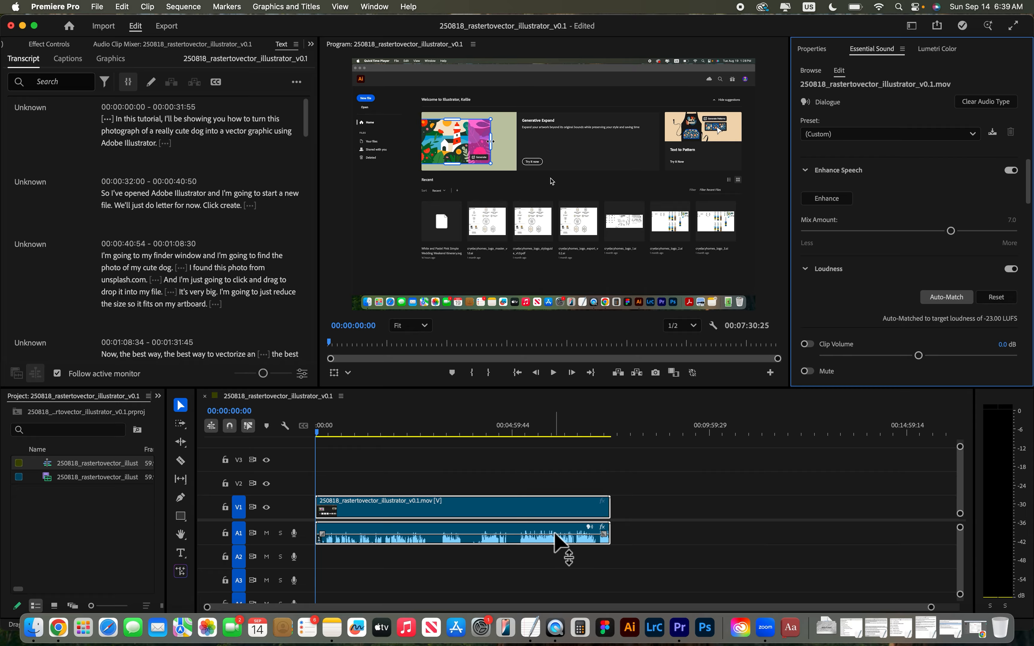
{"action": "mouse_move", "coordinate": [556, 535]}
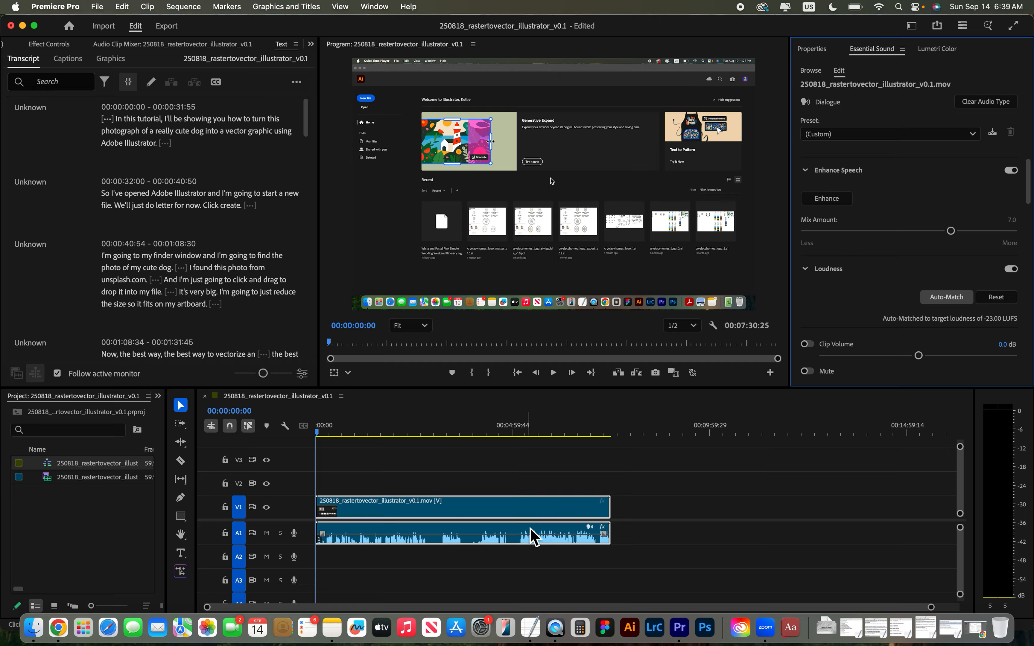
Apply the DeNoise effect from the Noise Reduction/Restoration audio effects to the clip on track A1.
{"action": "left_click", "coordinate": [158, 396]}
{"action": "left_click", "coordinate": [169, 481]}
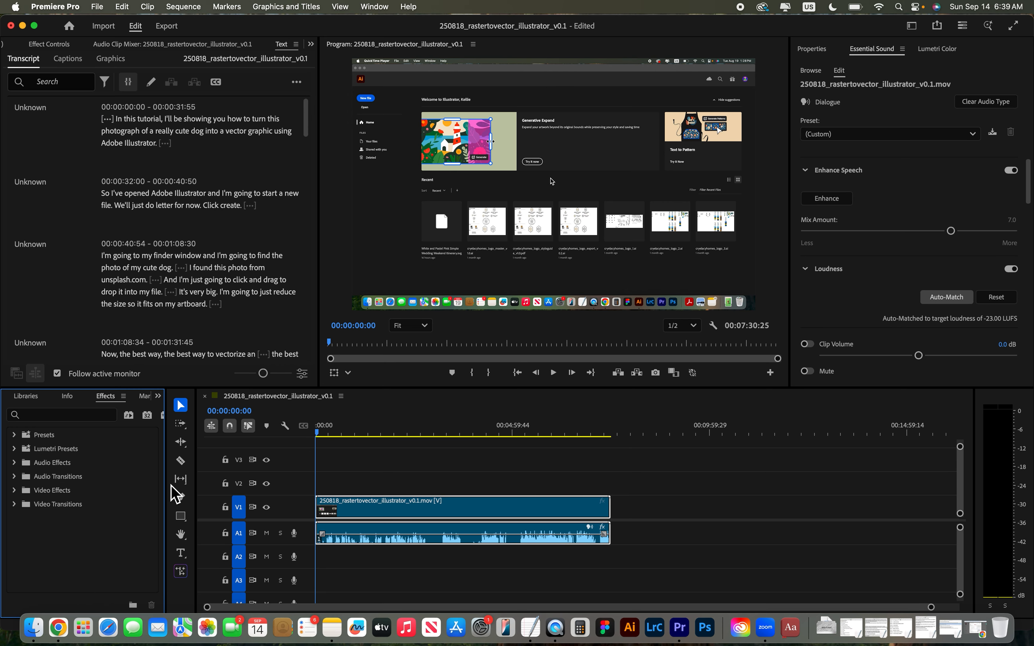
{"action": "left_click", "coordinate": [374, 6]}
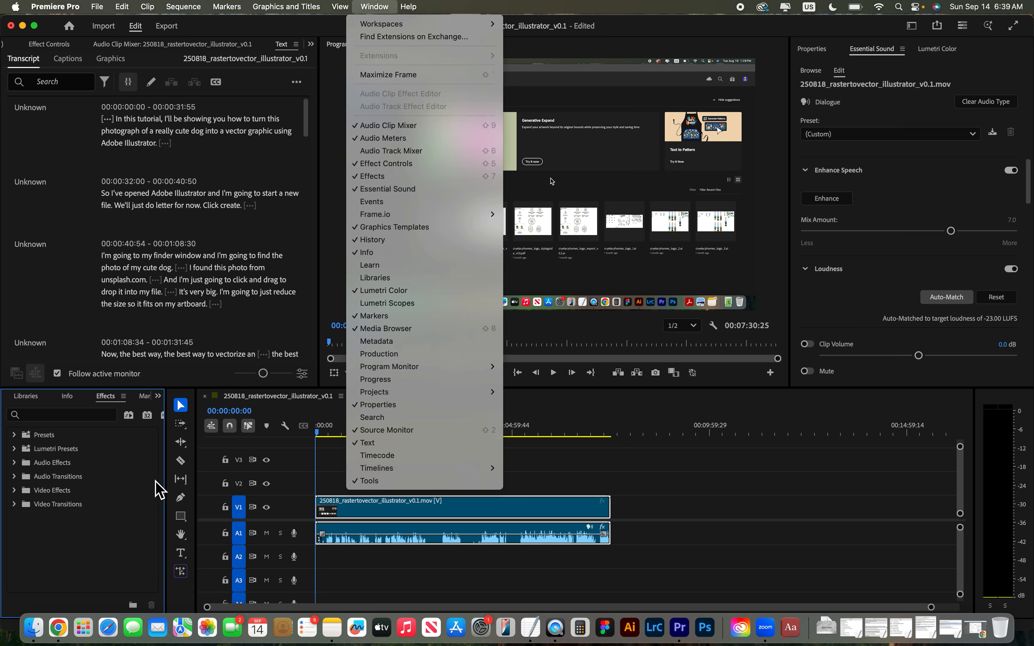
{"action": "left_click", "coordinate": [145, 491]}
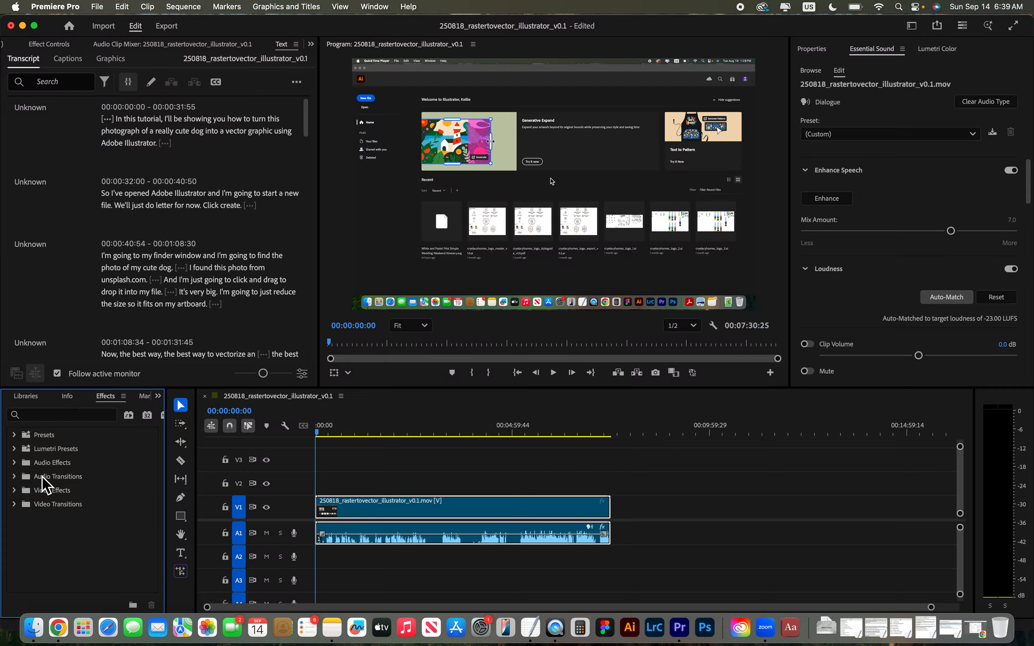
{"action": "left_click", "coordinate": [14, 463]}
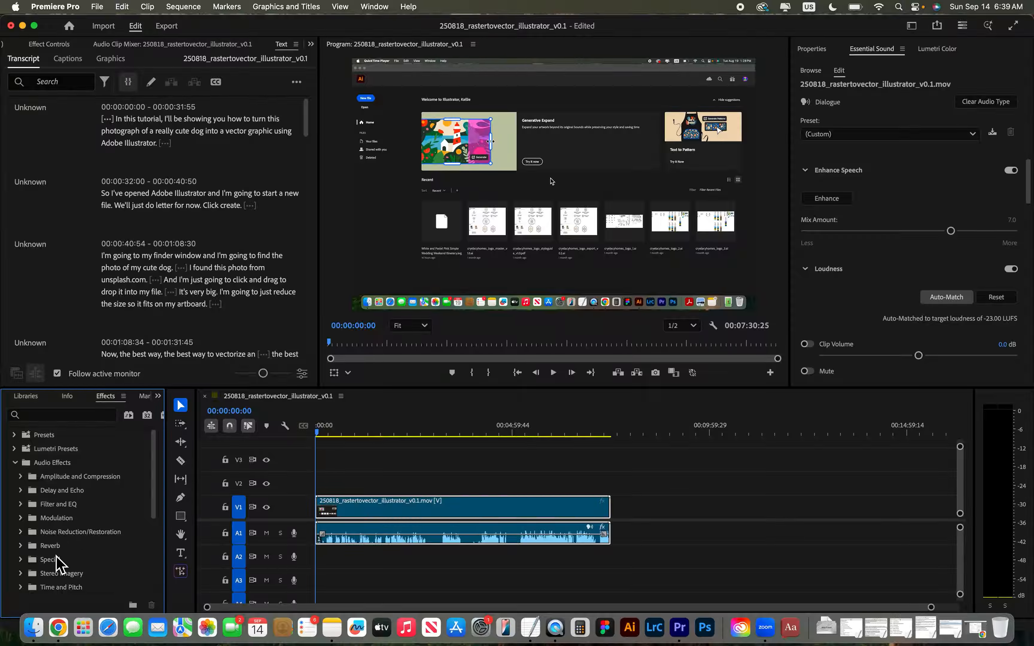
{"action": "left_click", "coordinate": [20, 533]}
{"action": "scroll", "coordinate": [81, 542], "scroll_direction": "down", "scroll_amount": 2}
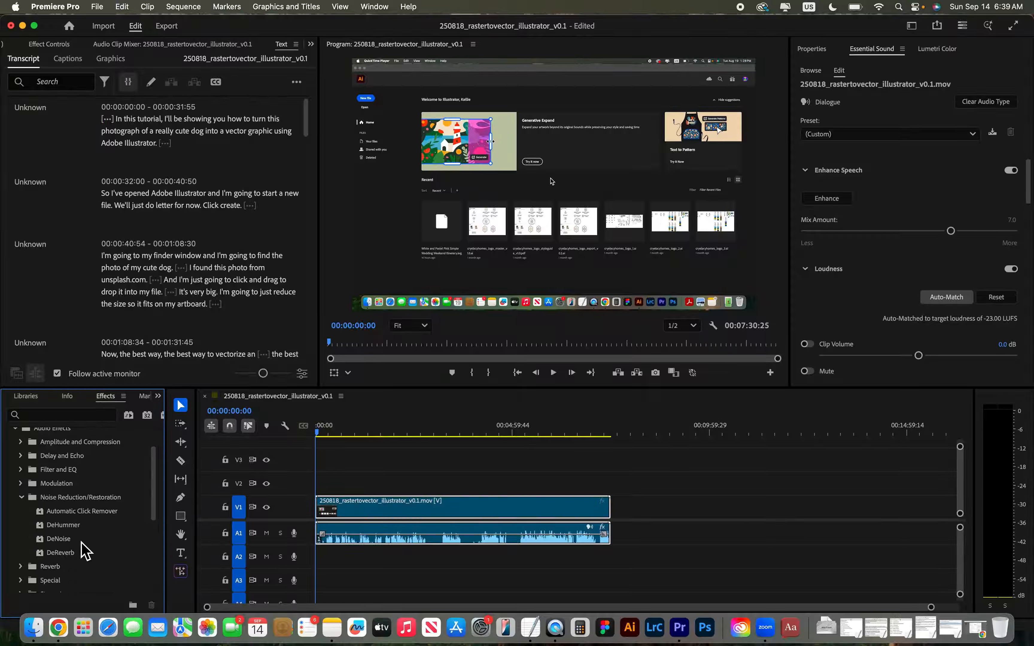
{"action": "left_click", "coordinate": [54, 541]}
{"action": "left_click_drag", "start_coordinate": [55, 542], "coordinate": [418, 547]}
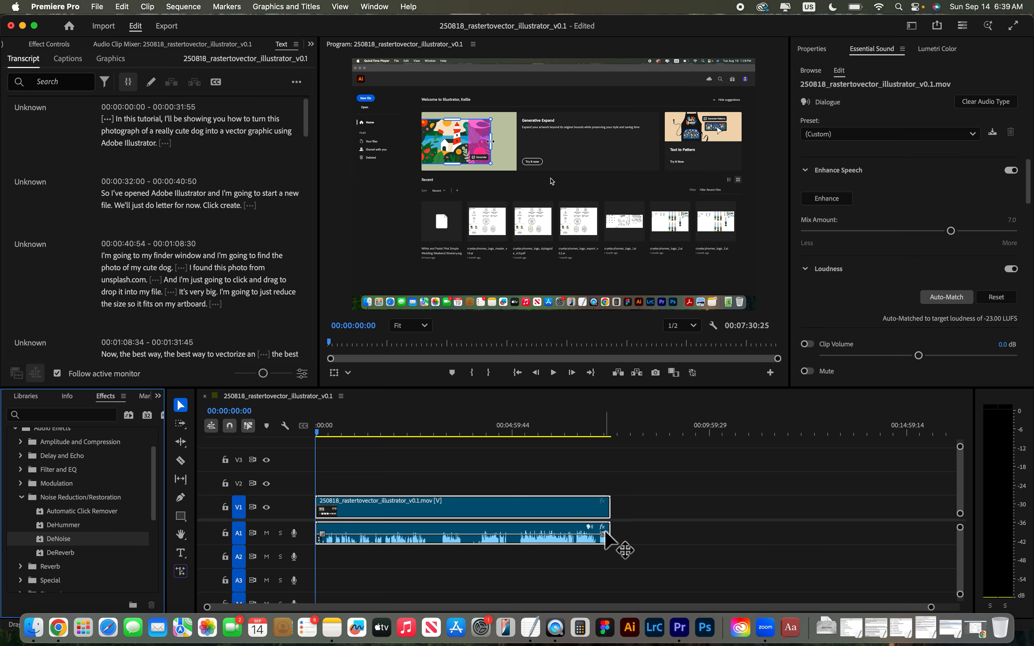
Open the custom setup of the clip's DeNoise effect, compare by ear during playback, and set the amount to 20%.
{"action": "left_click", "coordinate": [311, 44]}
{"action": "left_click", "coordinate": [325, 75]}
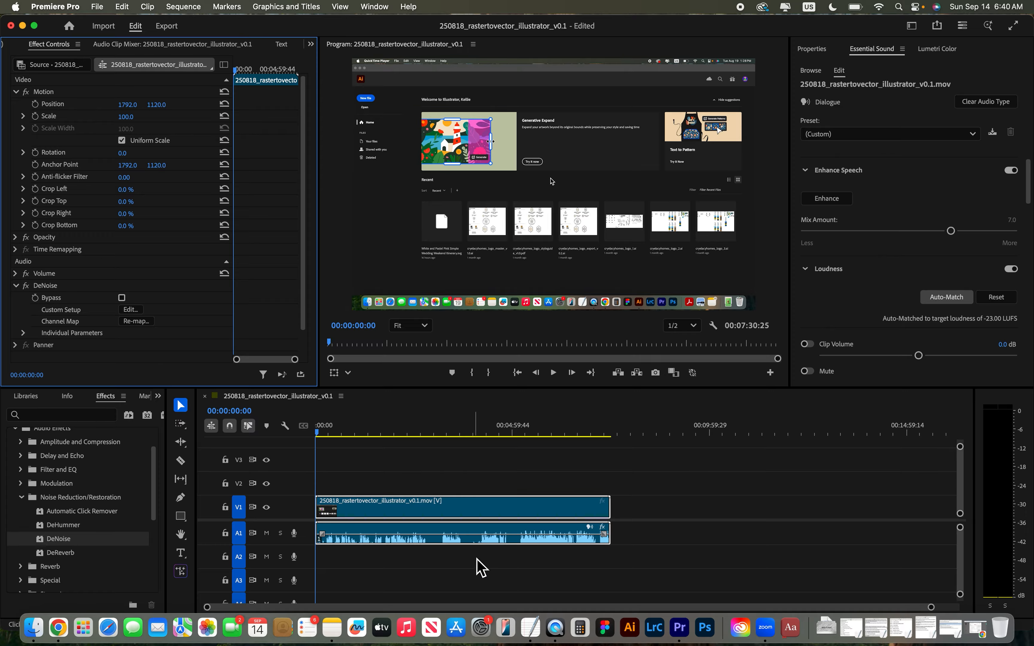
{"action": "left_click", "coordinate": [374, 7]}
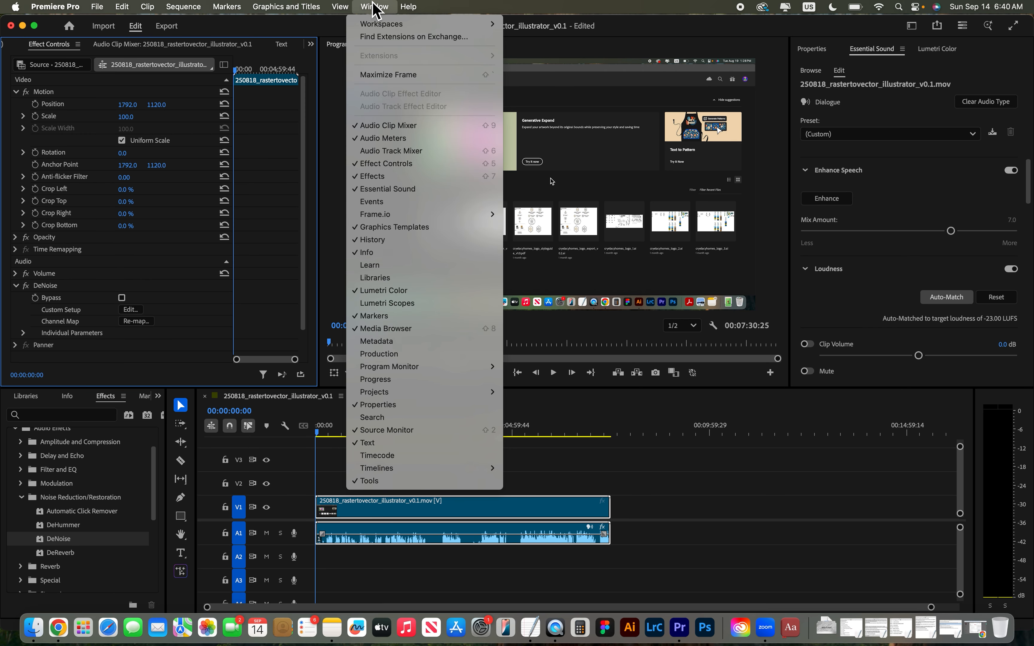
{"action": "left_click", "coordinate": [381, 165]}
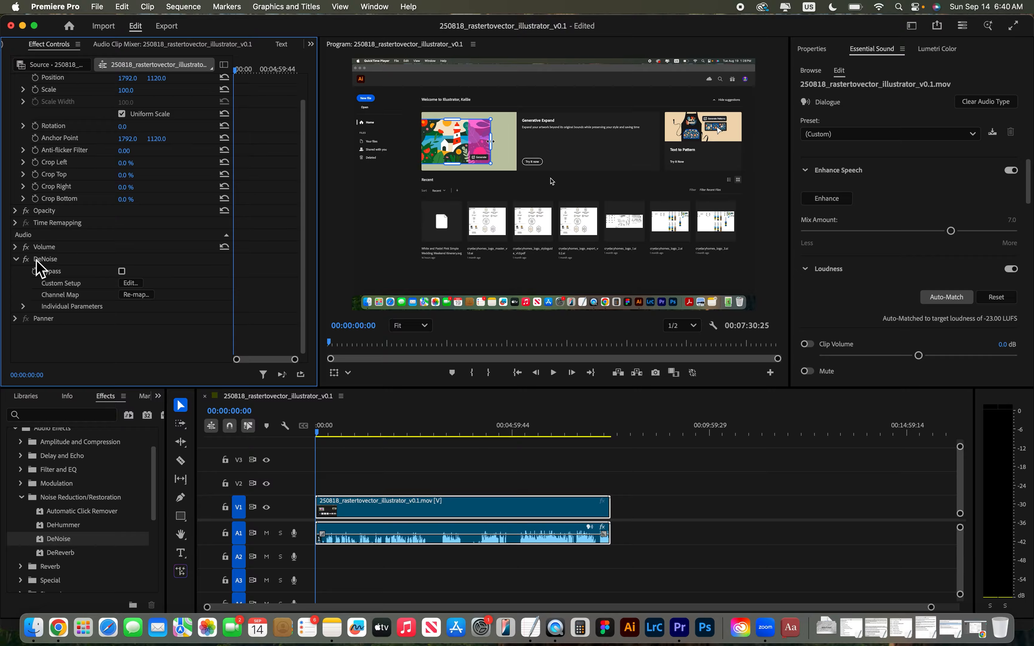
{"action": "left_click", "coordinate": [131, 284]}
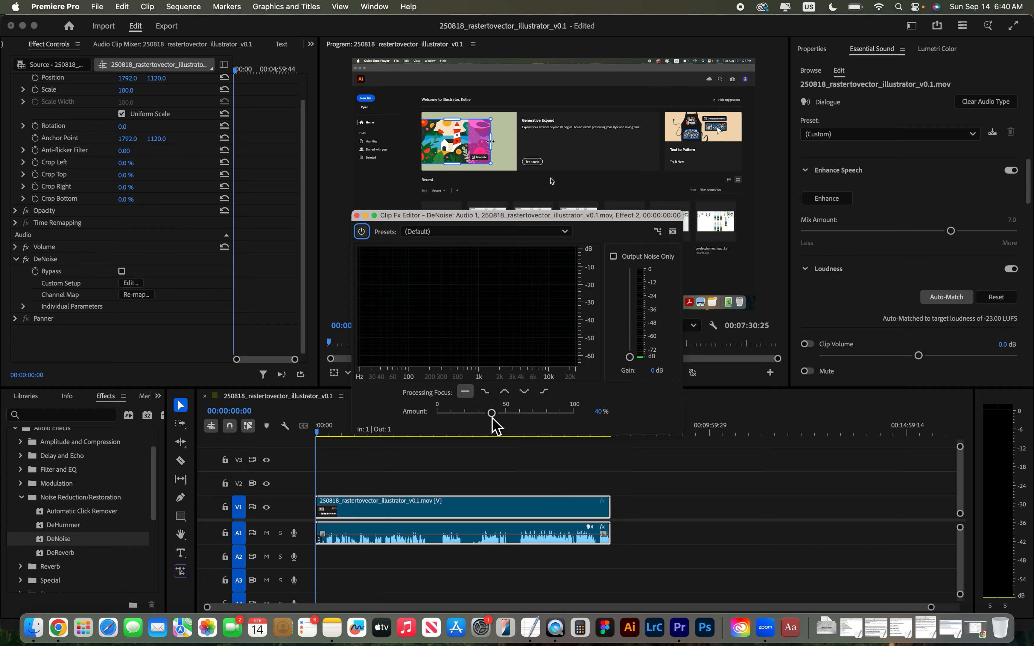
{"action": "left_click_drag", "start_coordinate": [492, 412], "coordinate": [432, 424]}
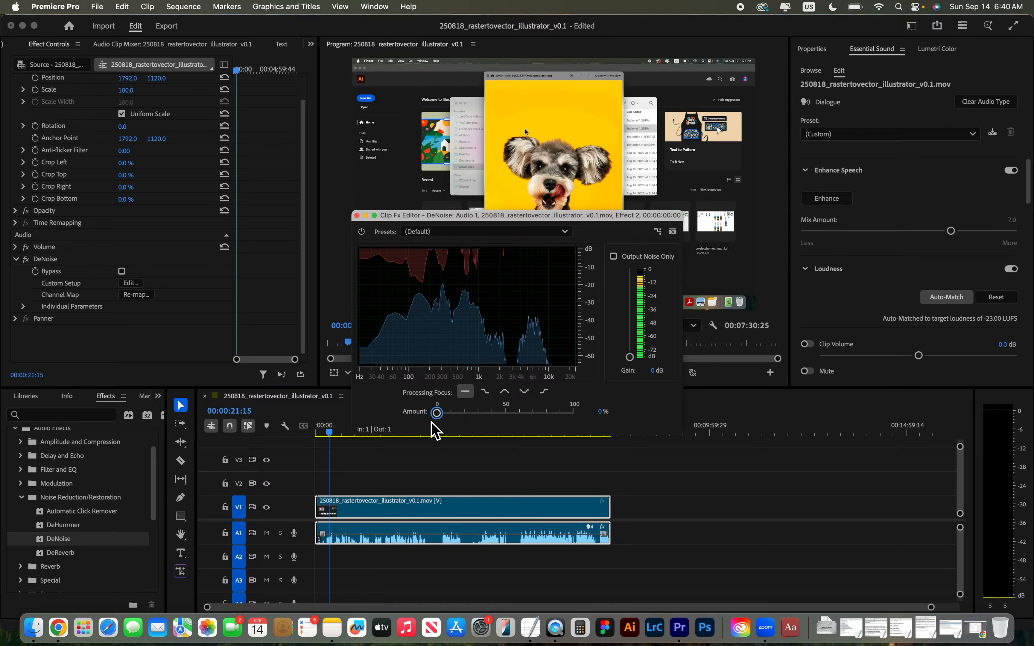
{"action": "key", "text": "XF86AudioRaiseVolume"}
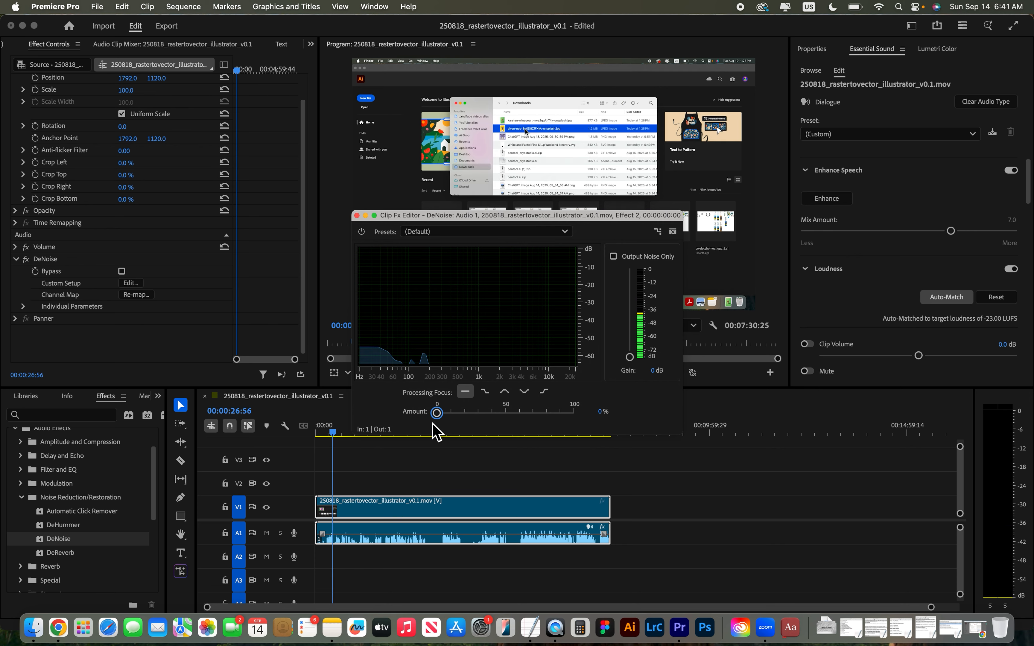
{"action": "left_click_drag", "start_coordinate": [436, 415], "coordinate": [466, 416]}
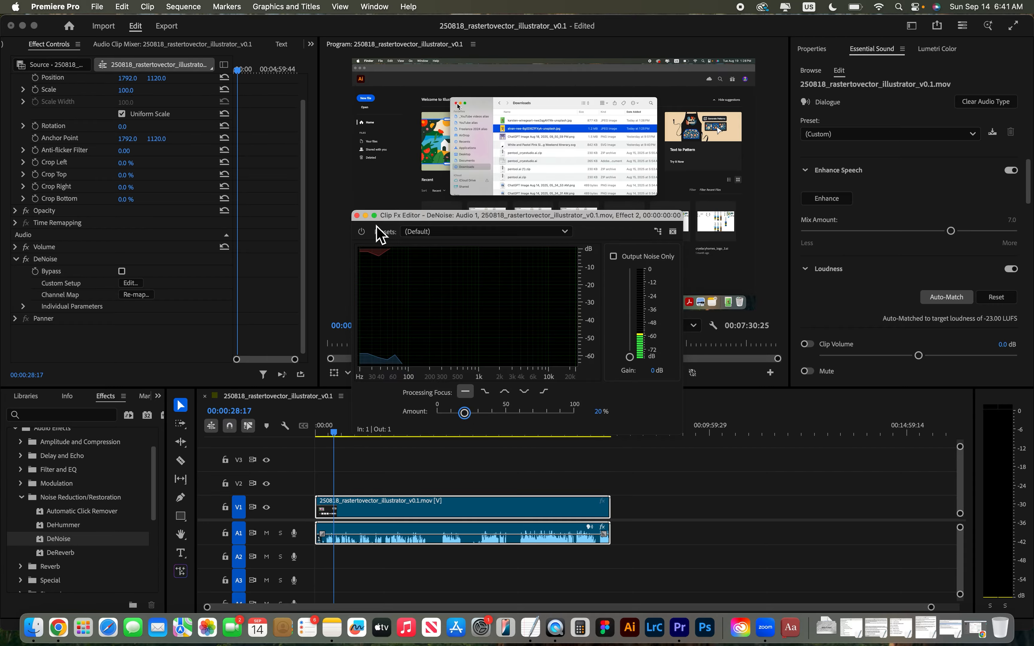
{"action": "left_click", "coordinate": [357, 215]}
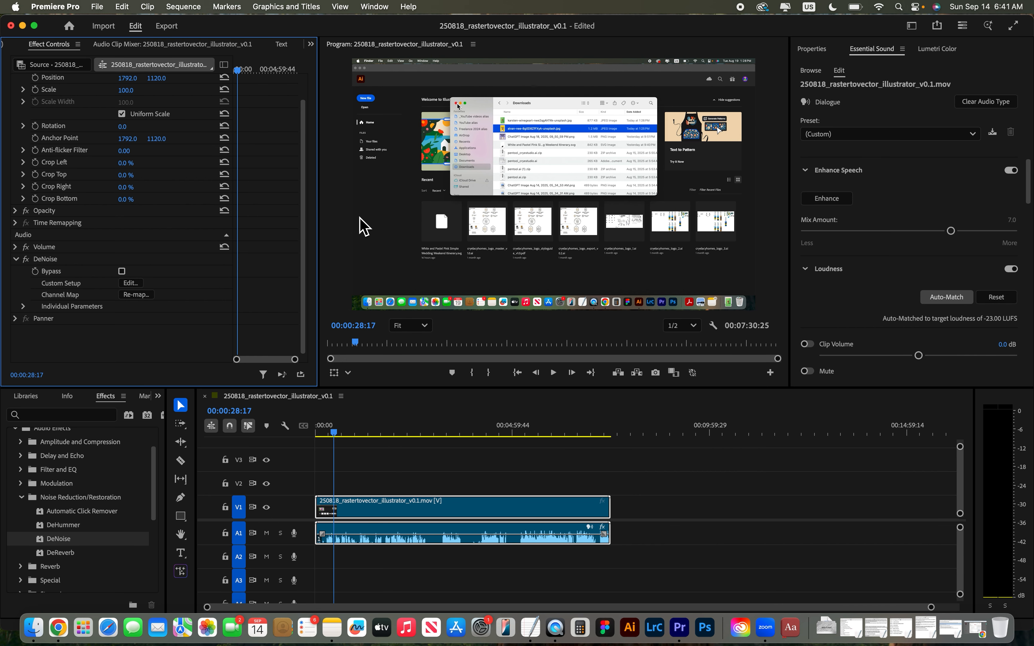
Filter the sequence's transcript for pauses and delete all of them.
{"action": "left_click", "coordinate": [311, 45]}
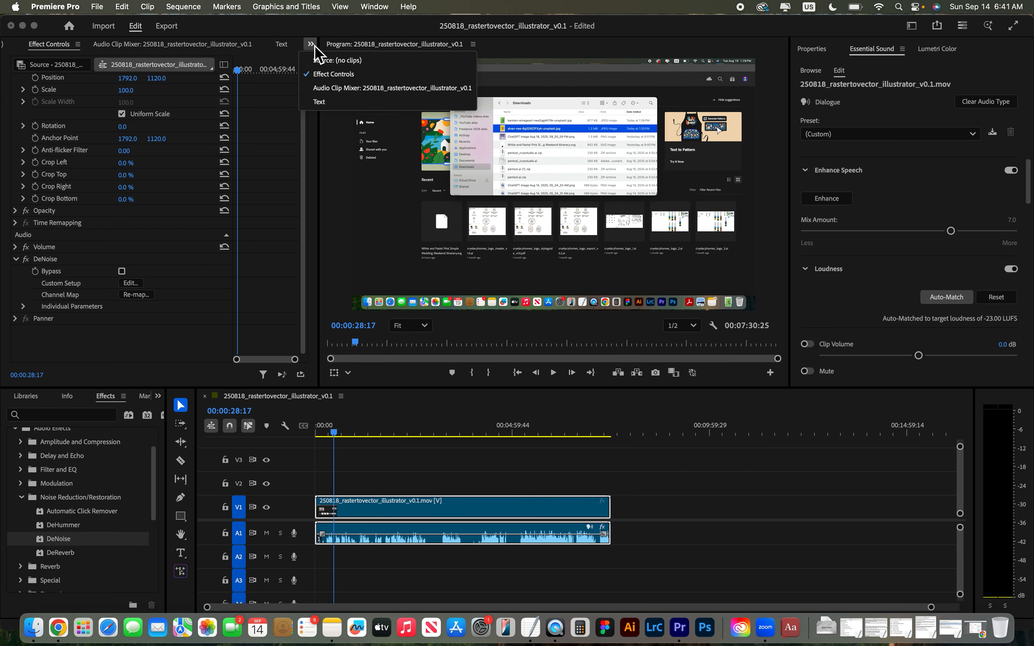
{"action": "left_click", "coordinate": [320, 102]}
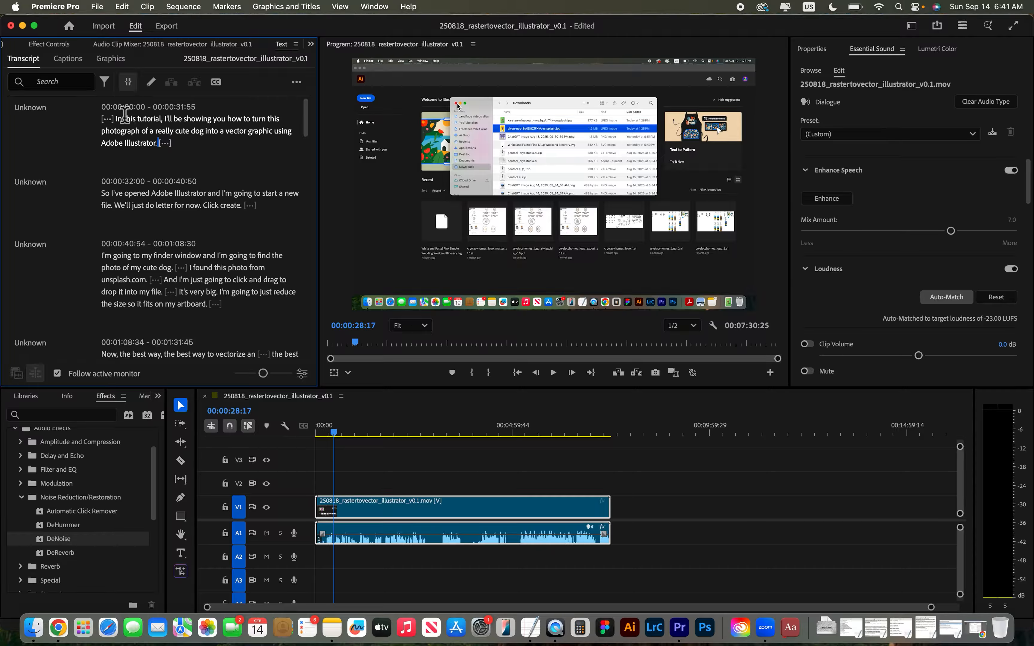
{"action": "left_click", "coordinate": [106, 82]}
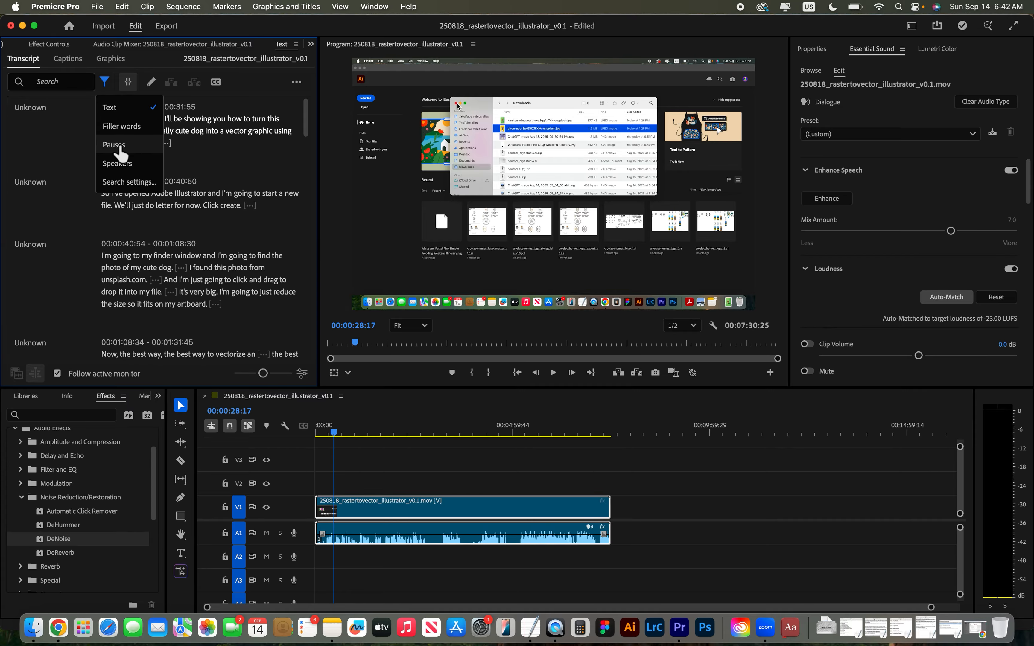
{"action": "left_click", "coordinate": [121, 148]}
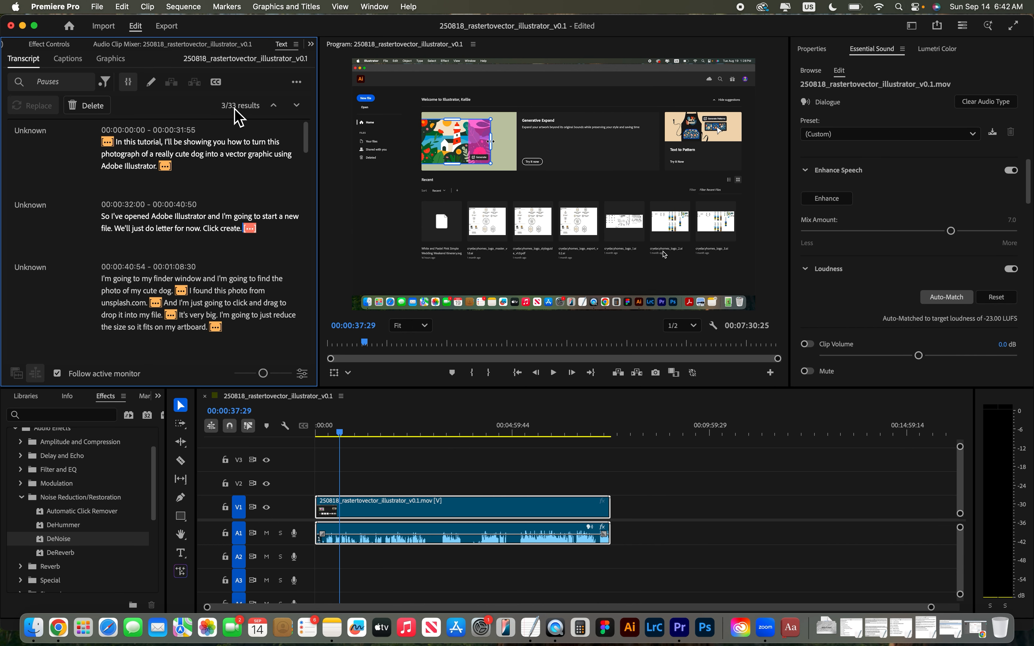
{"action": "left_click", "coordinate": [99, 107]}
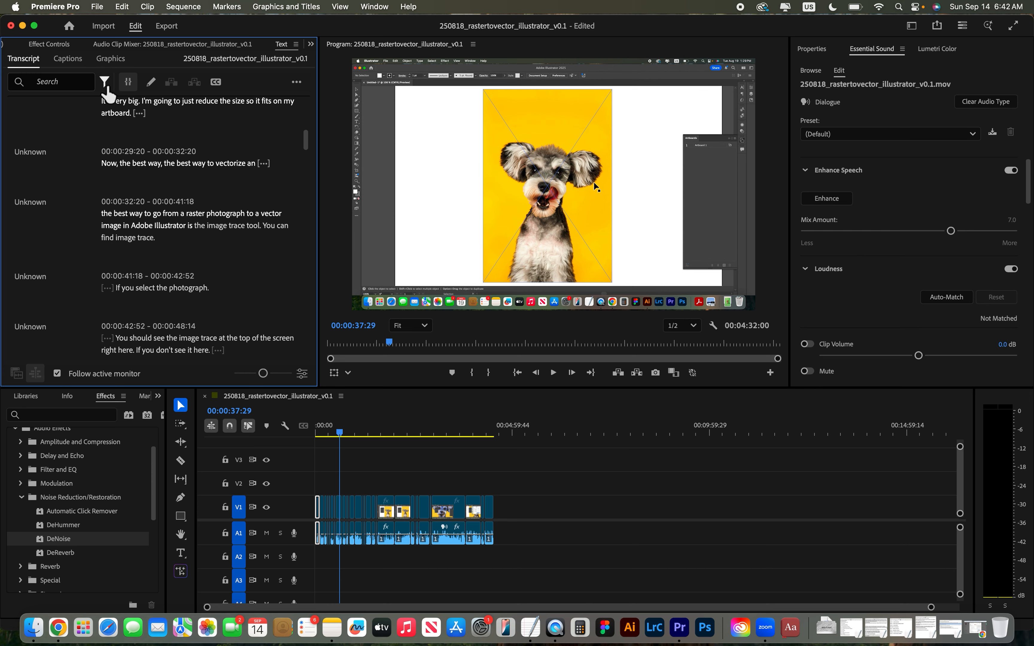
Filter the sequence's transcript for filler words, play back the match, and delete all of them with Extract.
{"action": "left_click", "coordinate": [104, 82]}
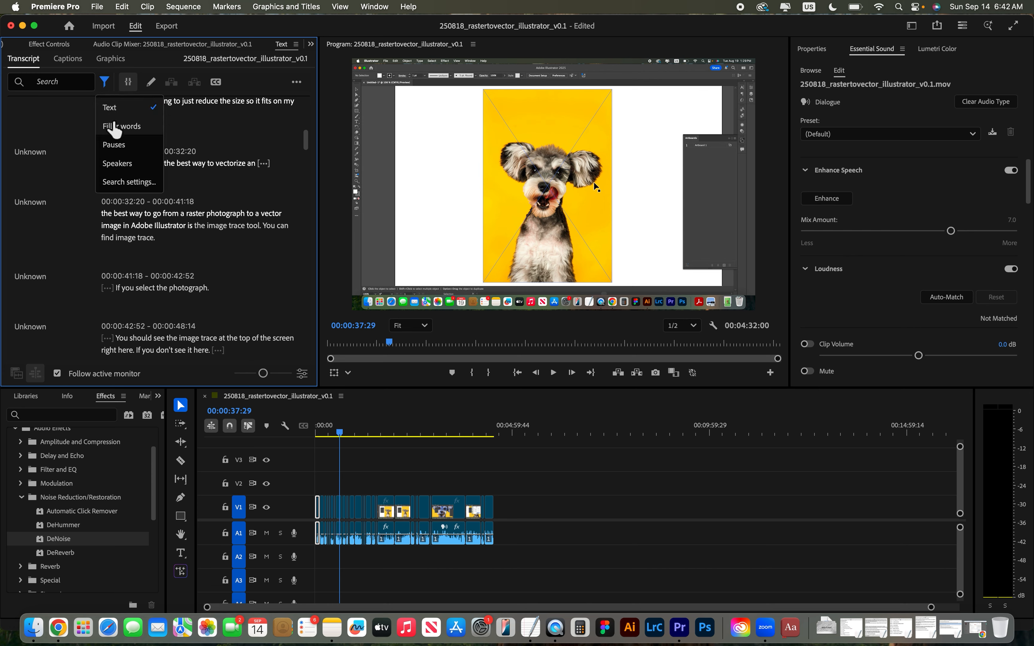
{"action": "left_click", "coordinate": [113, 128]}
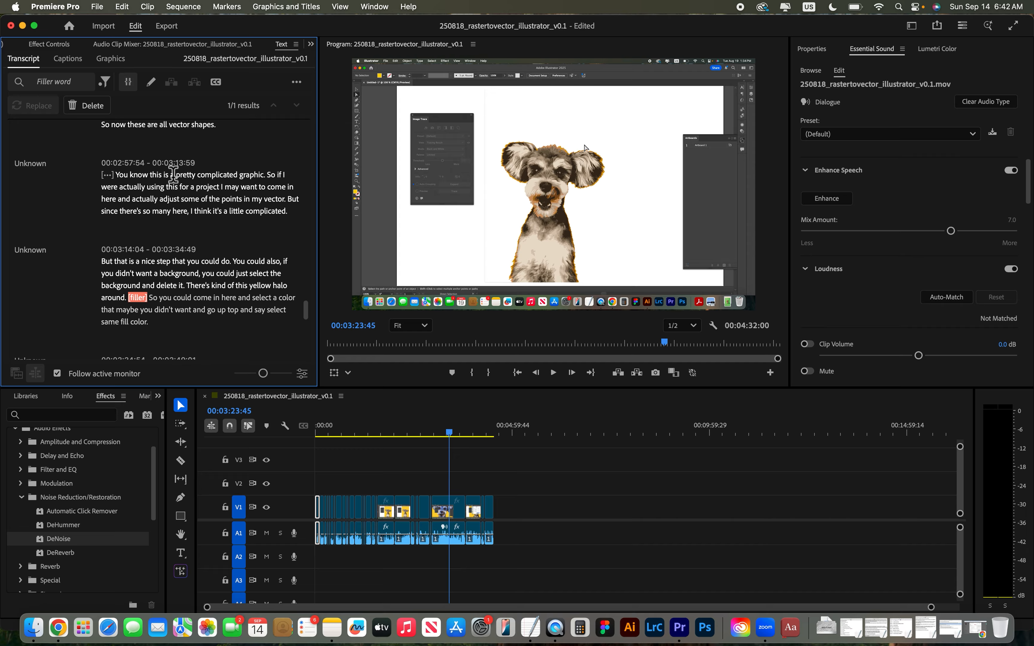
{"action": "left_click", "coordinate": [123, 302]}
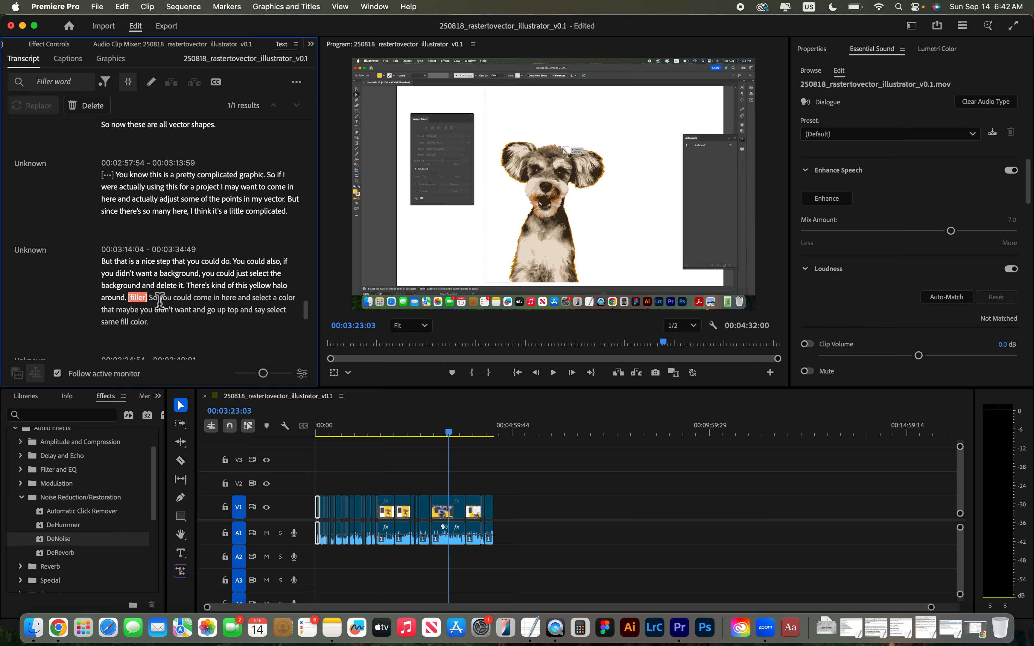
{"action": "key", "text": "space"}
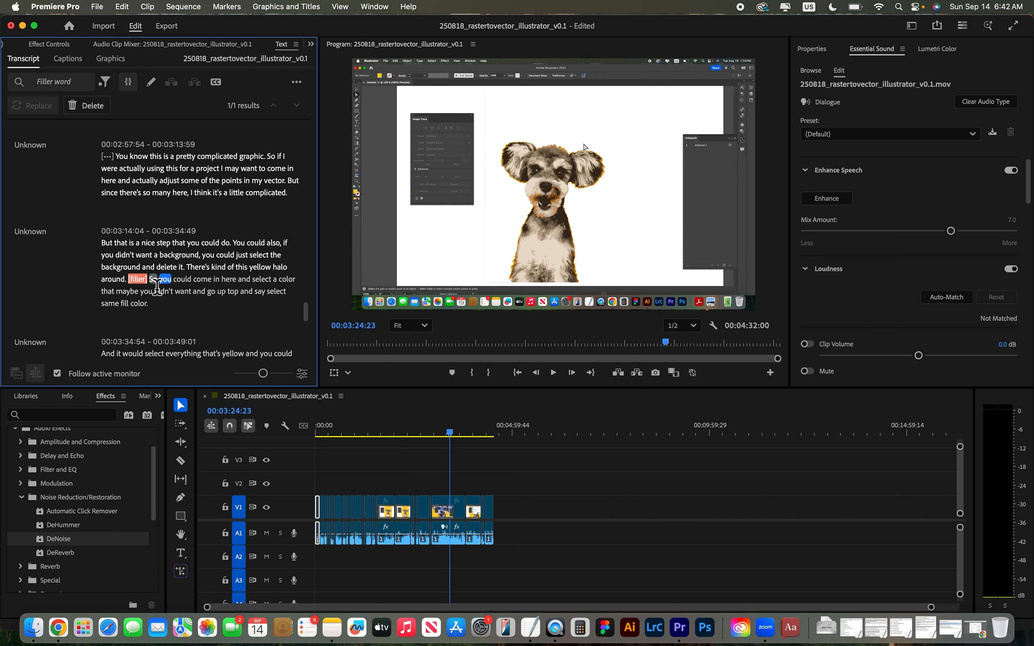
{"action": "left_click", "coordinate": [92, 110]}
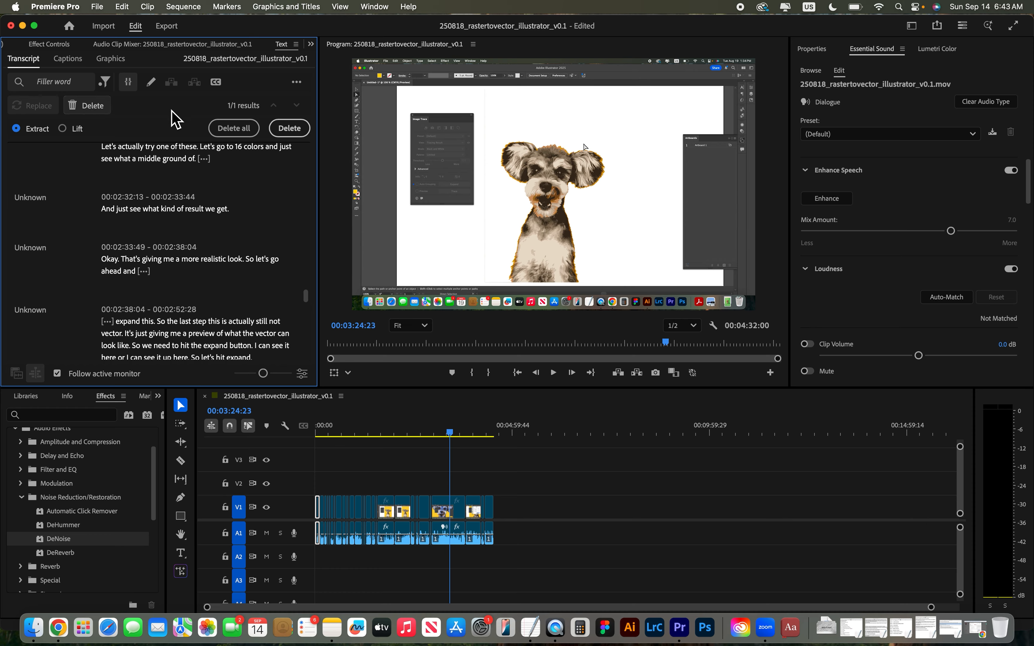
{"action": "left_click", "coordinate": [246, 131]}
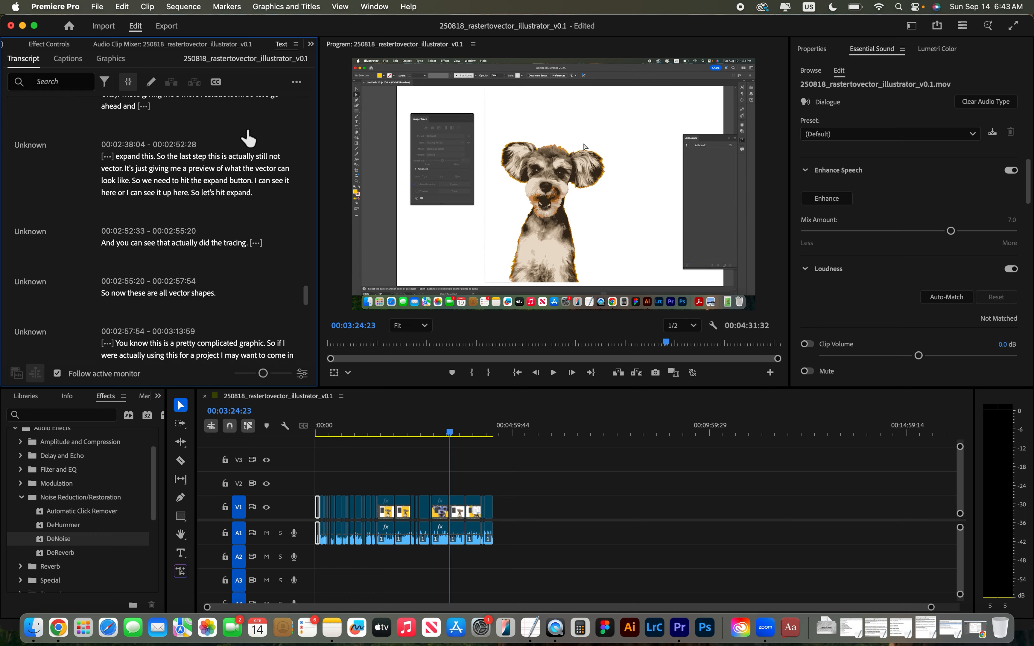
Increase the height of tracks V1 and A1 at the start of the timeline, and save the project.
{"action": "left_click_drag", "start_coordinate": [931, 607], "coordinate": [563, 608]}
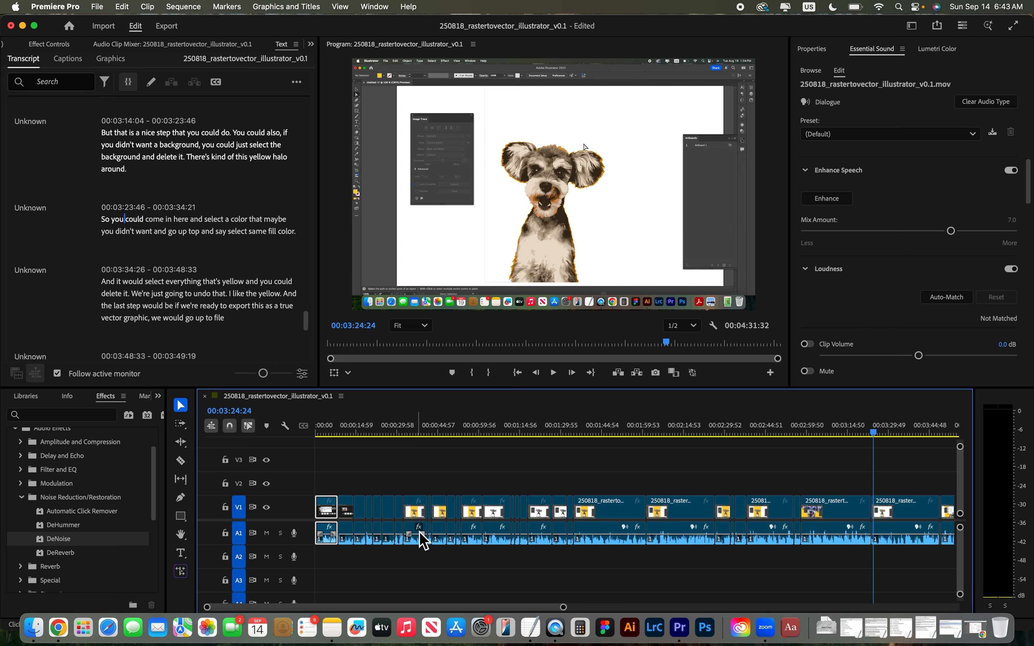
{"action": "left_click_drag", "start_coordinate": [440, 612], "coordinate": [833, 622]}
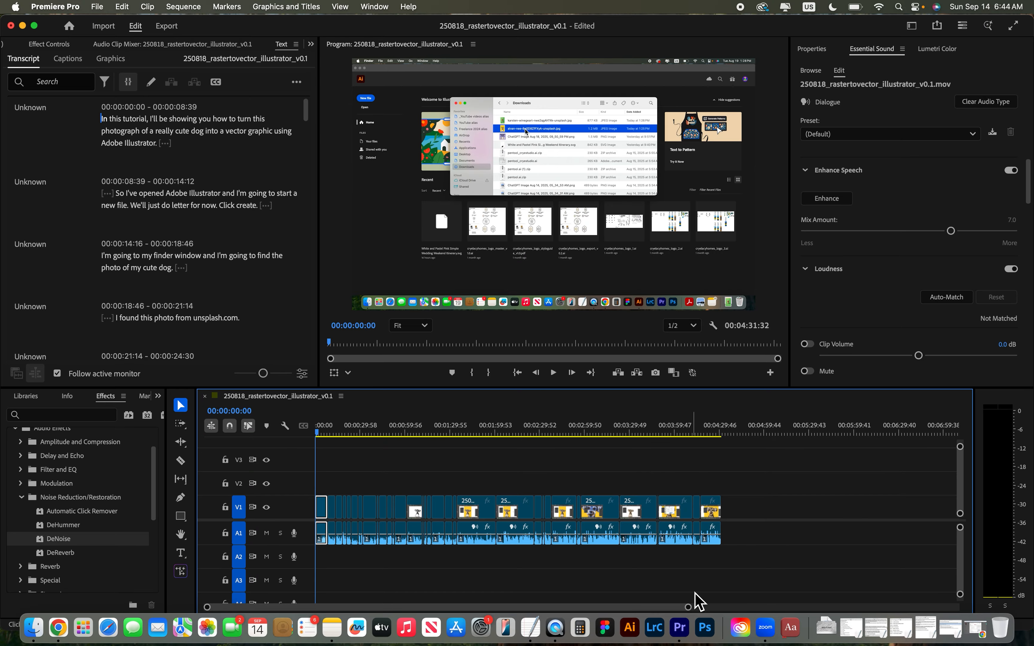
{"action": "left_click_drag", "start_coordinate": [687, 607], "coordinate": [479, 613]}
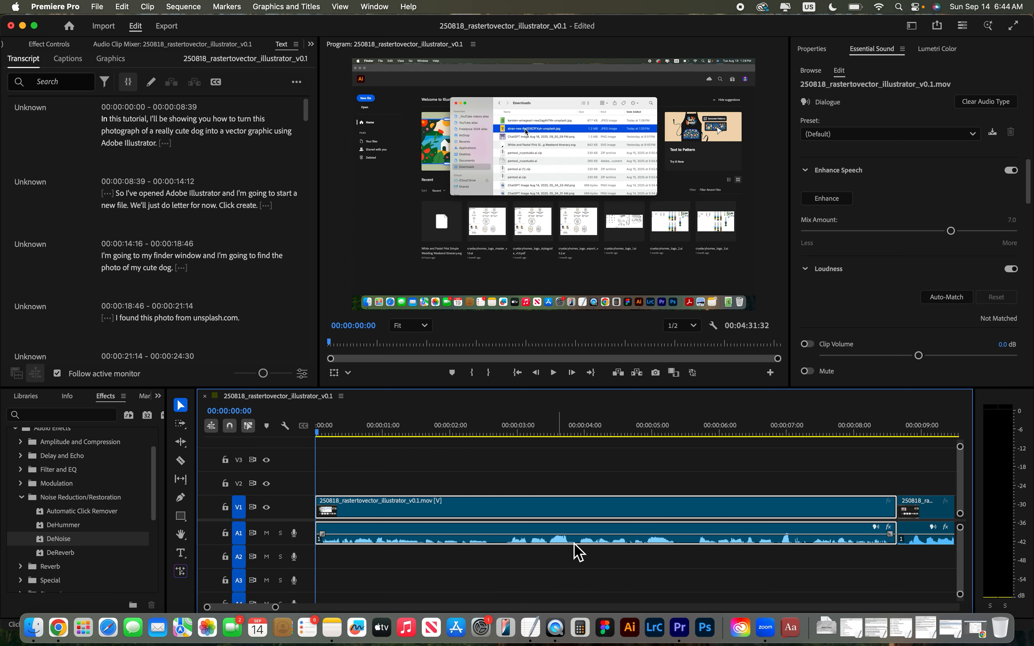
{"action": "left_click_drag", "start_coordinate": [291, 496], "coordinate": [291, 483]}
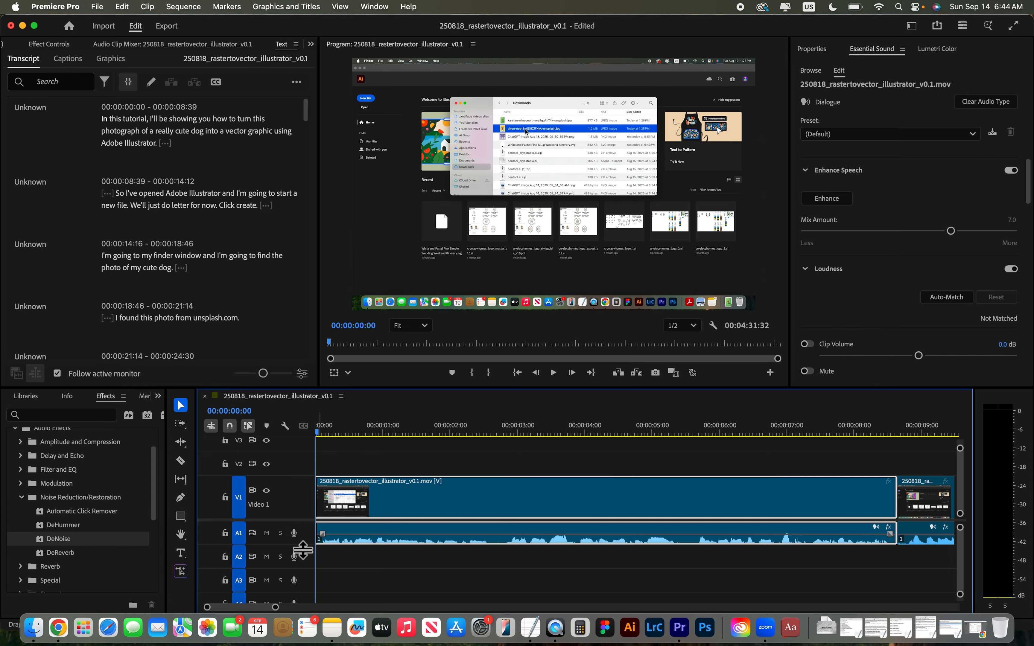
{"action": "left_click_drag", "start_coordinate": [302, 545], "coordinate": [305, 572]}
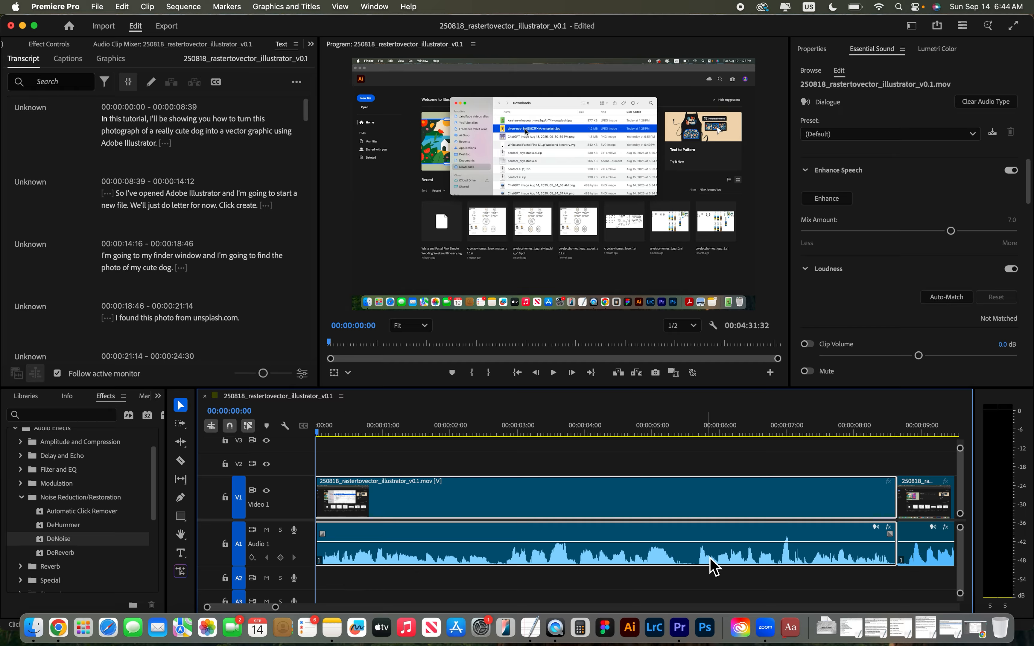
{"action": "left_click", "coordinate": [319, 434]}
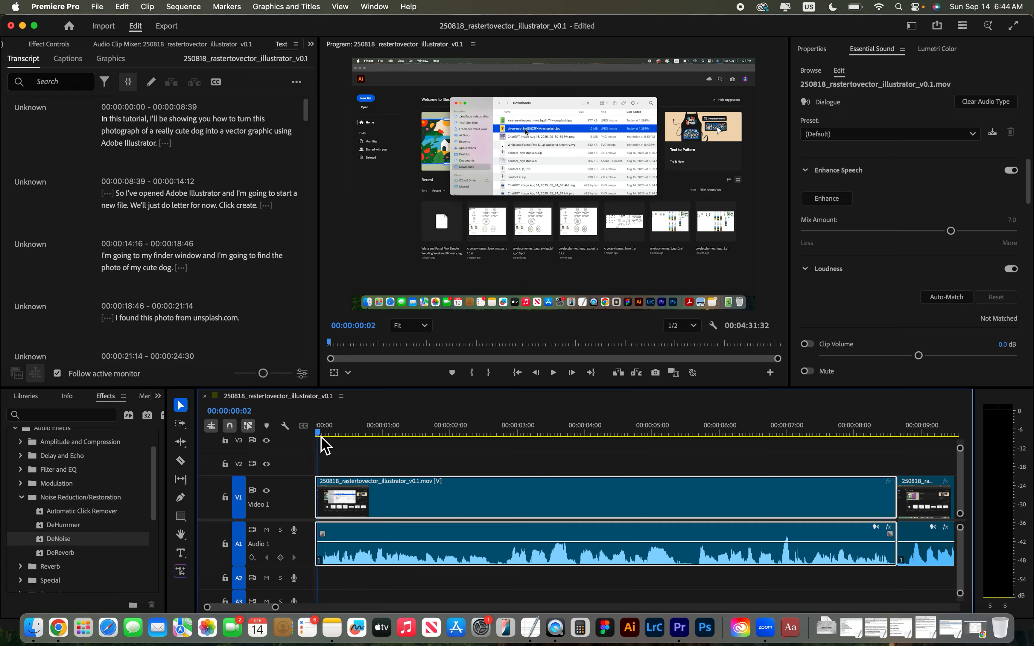
{"action": "key", "text": "super+s"}
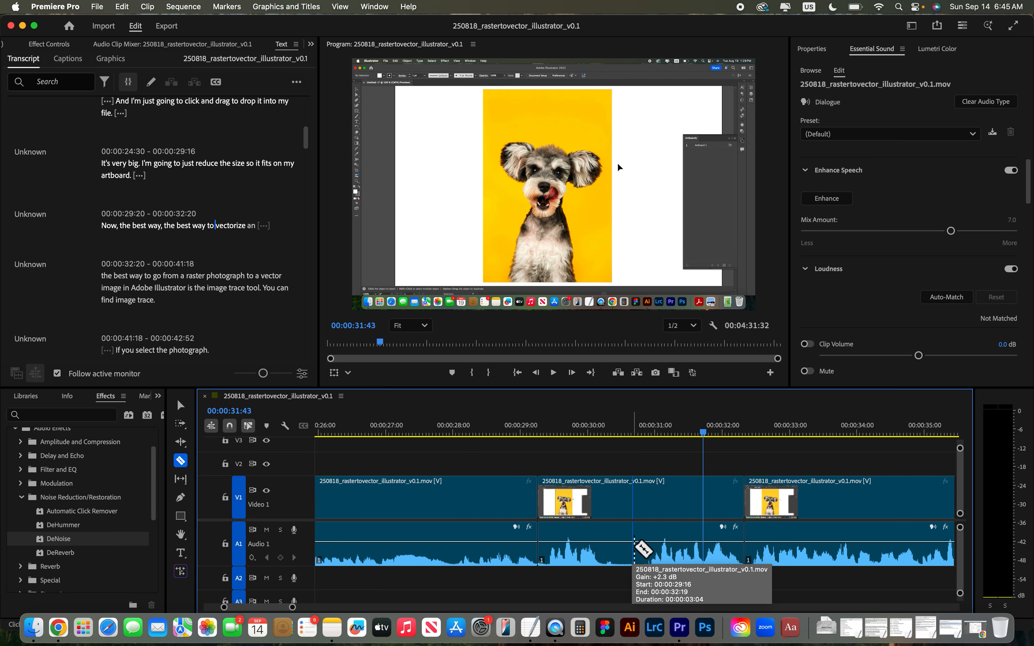
Split the clip at 00:00:30:47 and delete its earlier part containing the repeated phrase "Now, the best way".
{"action": "left_click", "coordinate": [634, 544]}
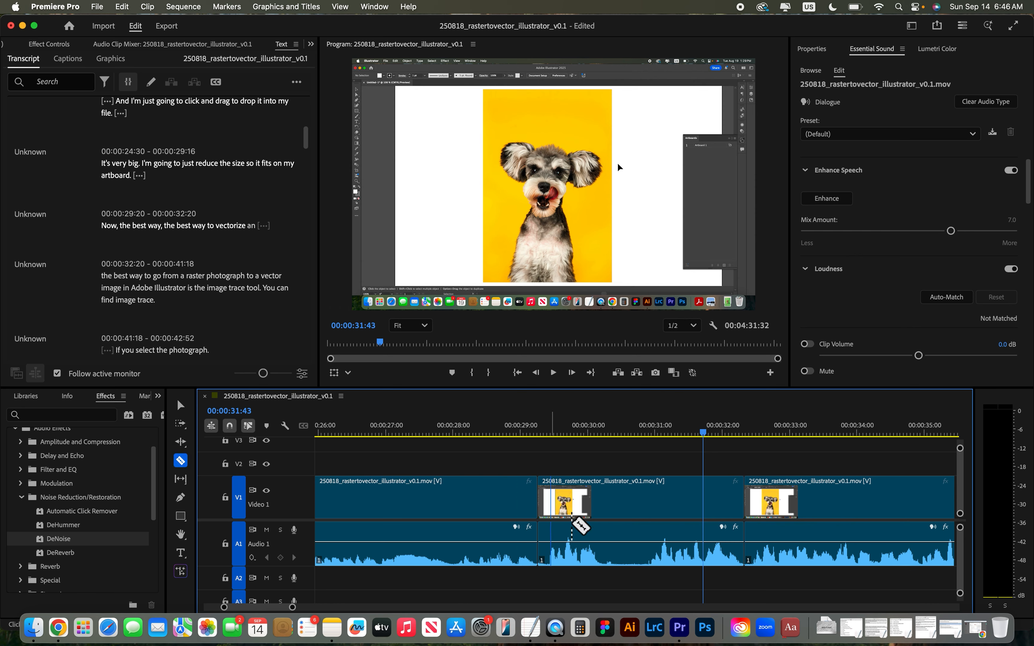
{"action": "left_click", "coordinate": [180, 405]}
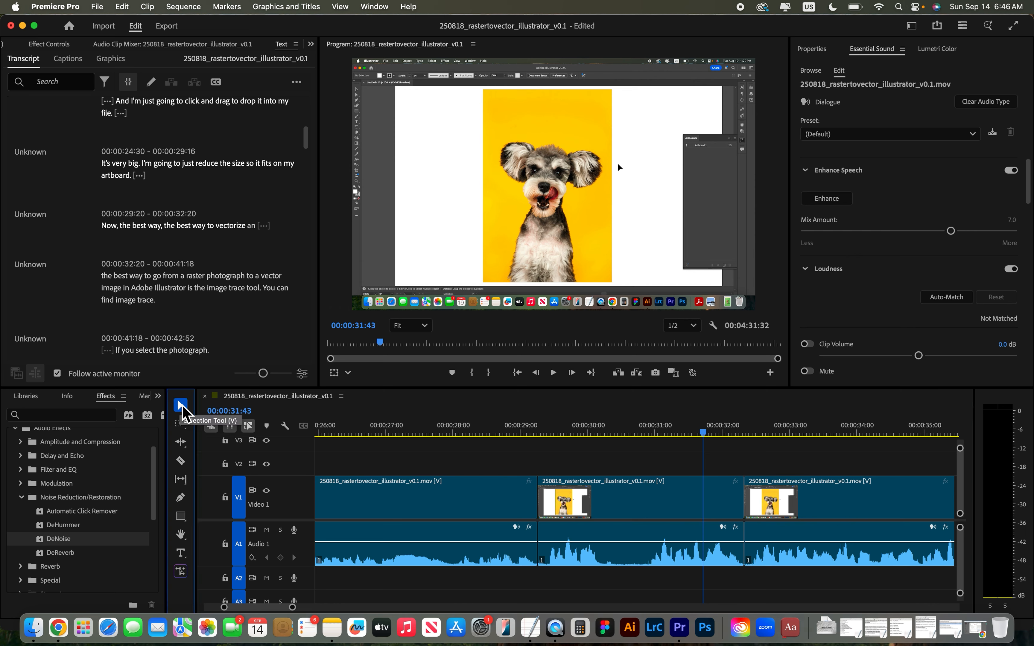
{"action": "key", "text": "c"}
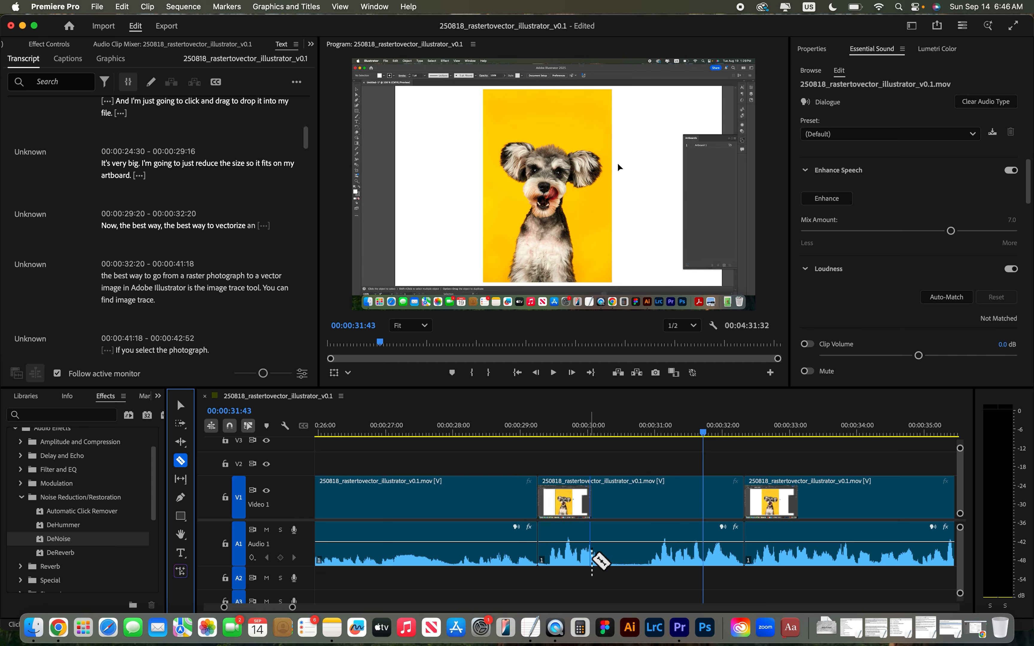
{"action": "left_click", "coordinate": [641, 551]}
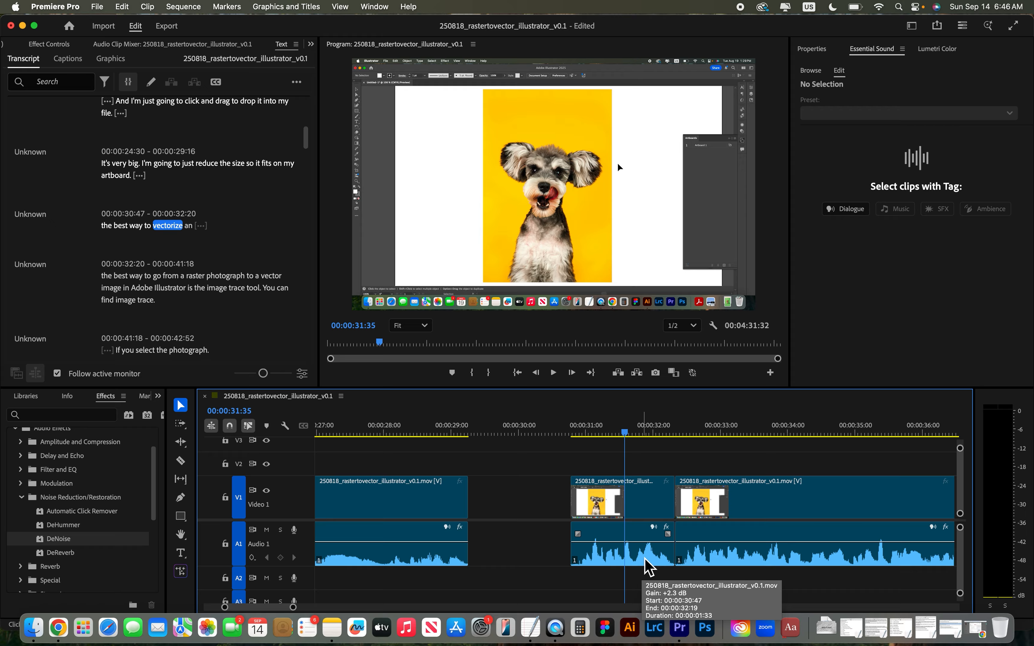
{"action": "left_click", "coordinate": [649, 567]}
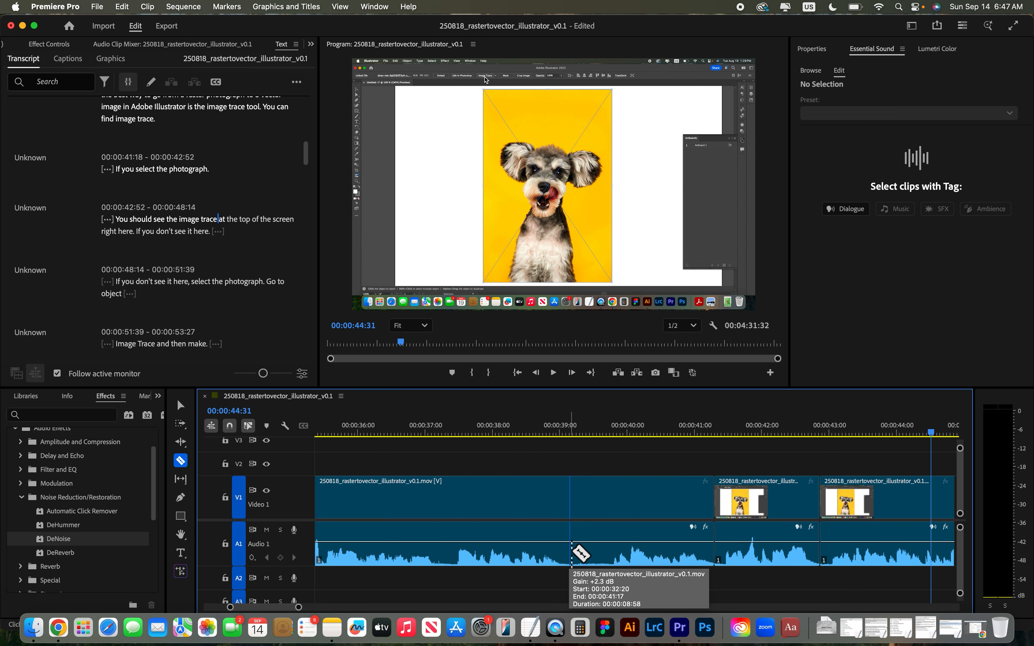
Split the clip at 00:00:39:12 and 00:00:39:40 and select the short segment before "You can find image trace".
{"action": "left_click", "coordinate": [571, 554]}
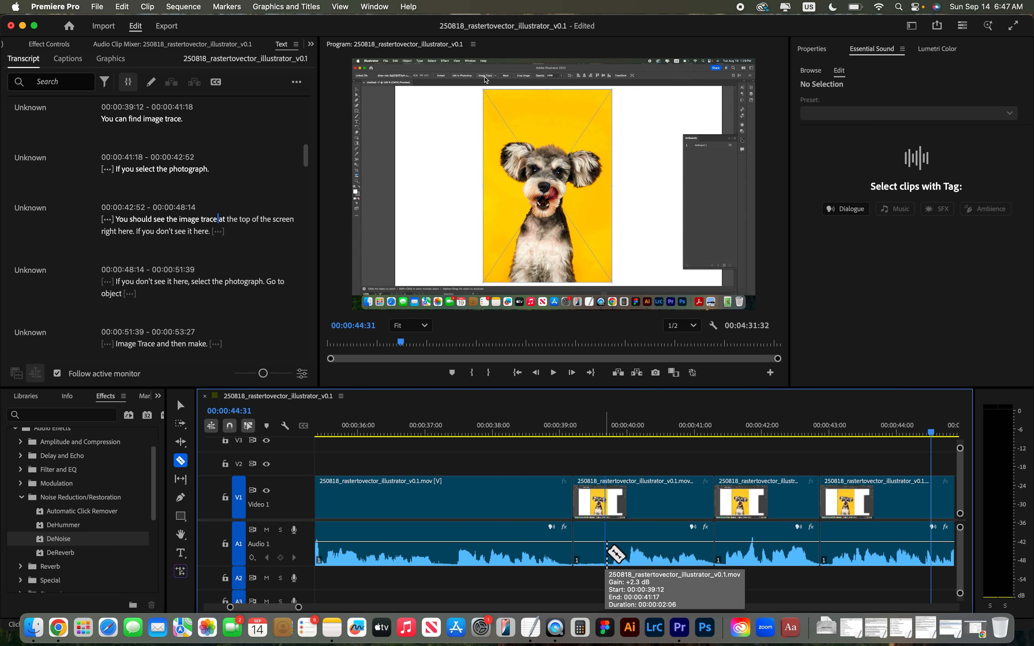
{"action": "left_click", "coordinate": [606, 554]}
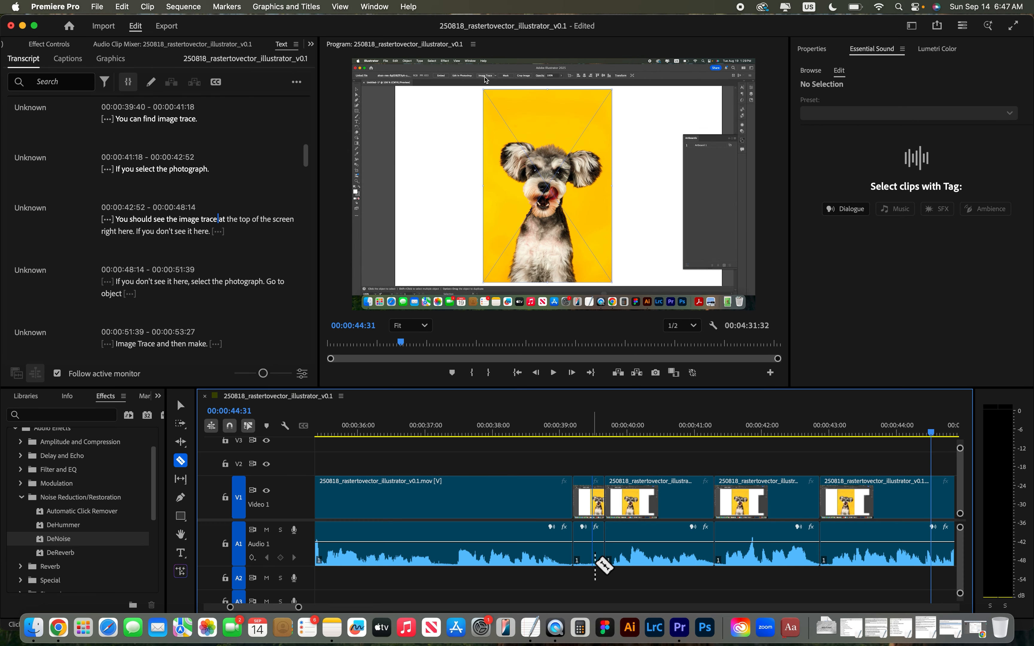
{"action": "key", "text": "v"}
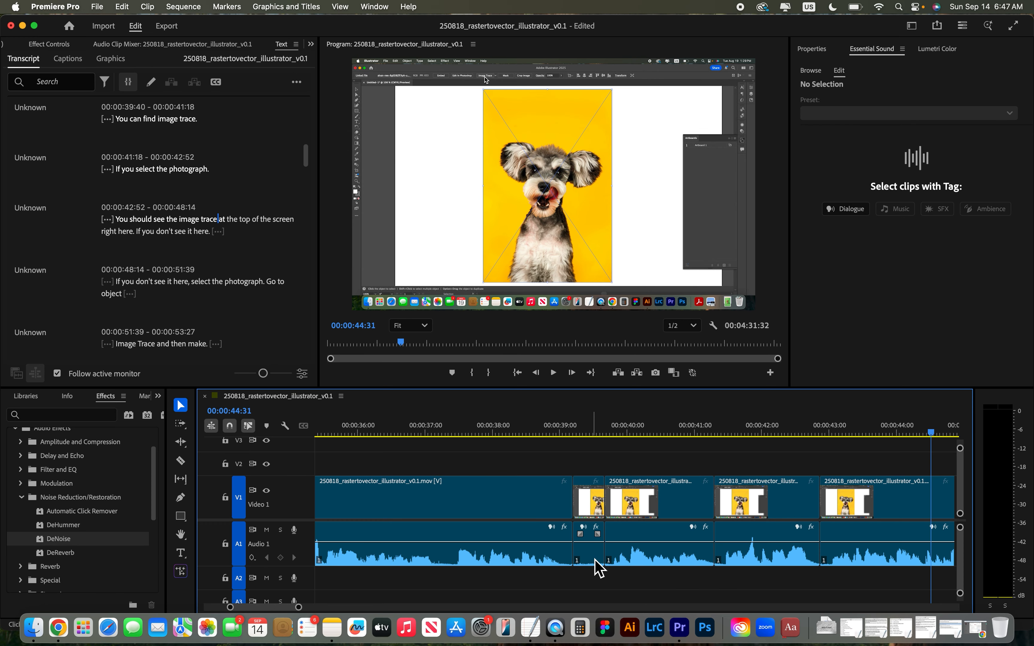
{"action": "left_click", "coordinate": [105, 78]}
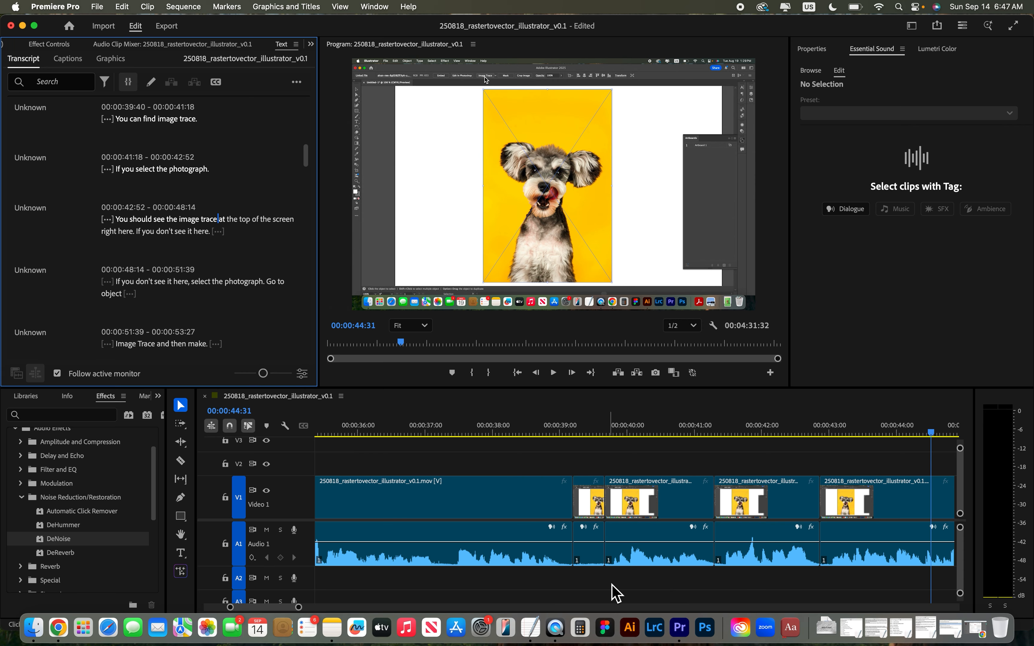
{"action": "left_click", "coordinate": [597, 557]}
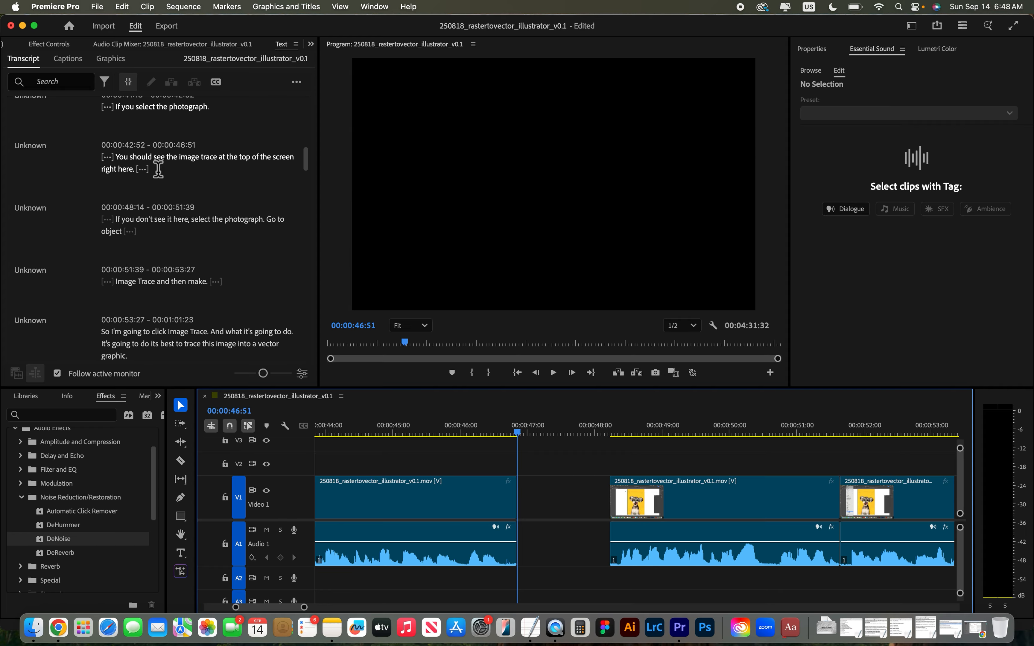
{"action": "left_click", "coordinate": [144, 169]}
{"action": "left_click_drag", "start_coordinate": [145, 167], "coordinate": [115, 162]}
{"action": "left_click", "coordinate": [173, 178]}
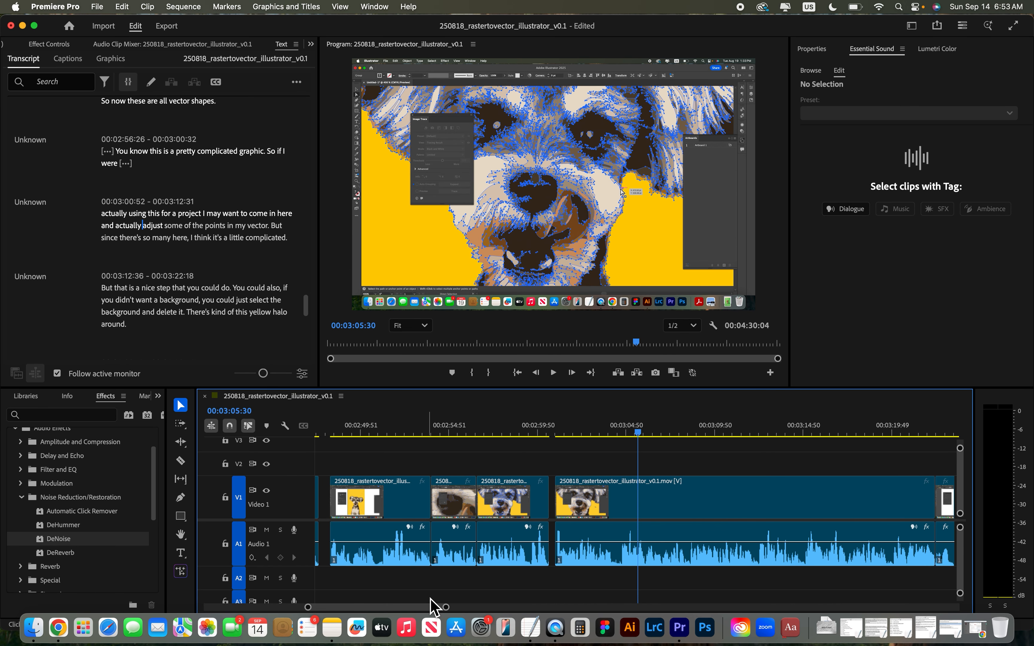
Play back the passage from about 00:03:02, then cut out the section between 00:03:04:11 and 00:03:04:38.
{"action": "left_click_drag", "start_coordinate": [446, 607], "coordinate": [464, 612]}
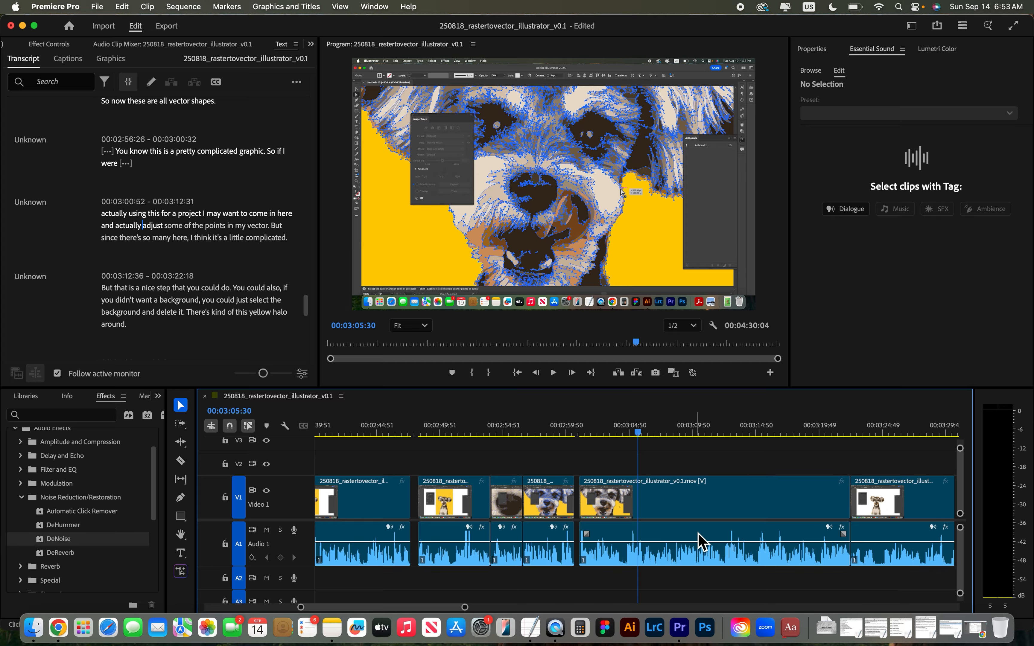
{"action": "left_click", "coordinate": [605, 432]}
{"action": "key", "text": "space"}
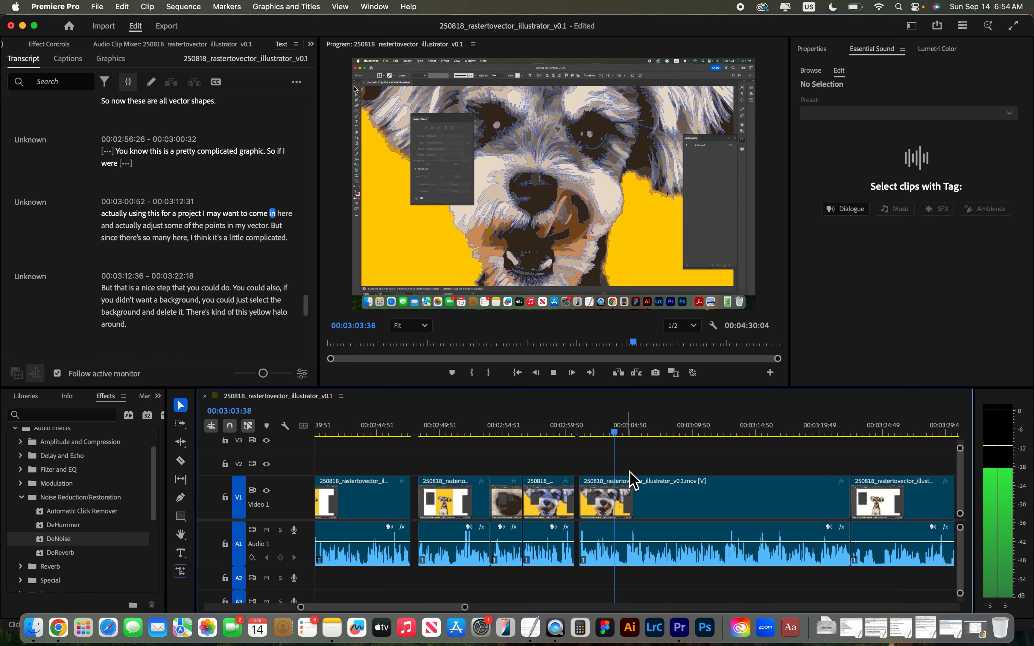
{"action": "key", "text": "c"}
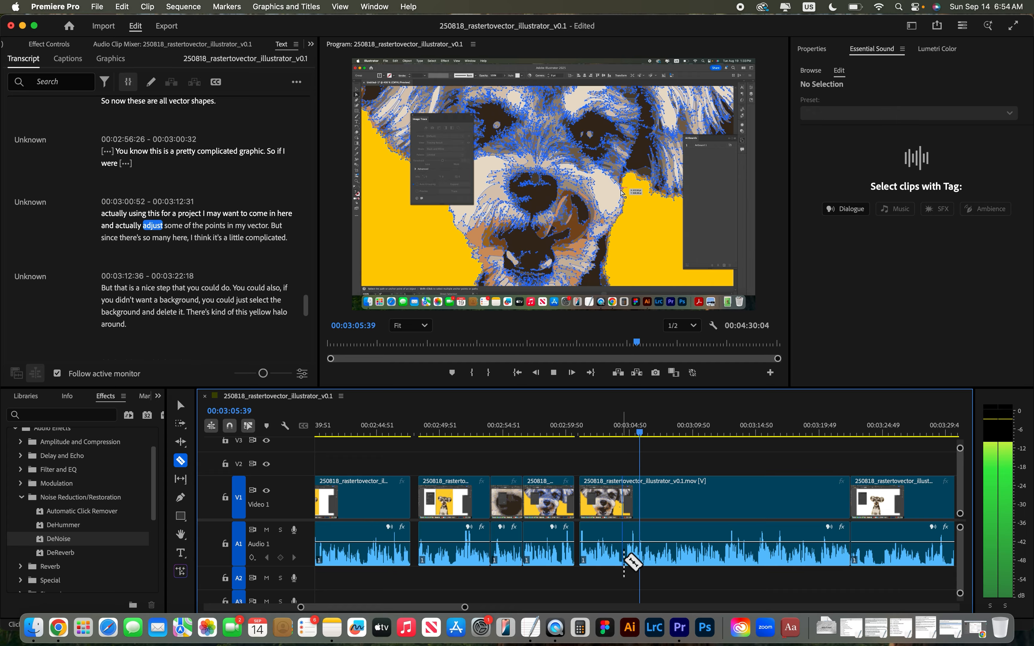
{"action": "left_click", "coordinate": [622, 564]}
{"action": "left_click", "coordinate": [627, 553]}
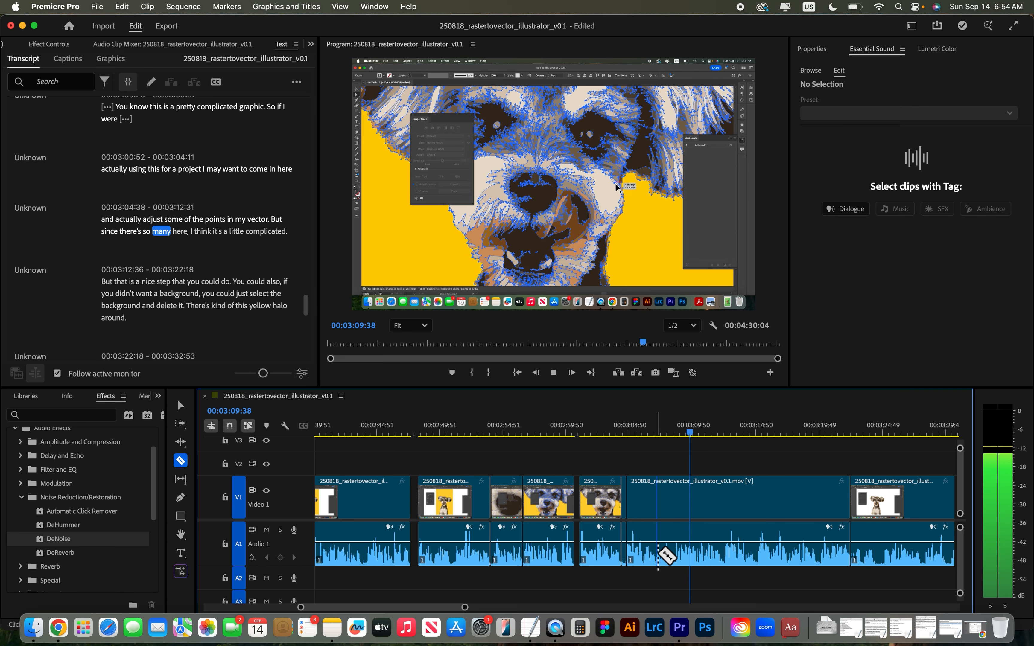
{"action": "key", "text": "space"}
{"action": "key", "text": "v"}
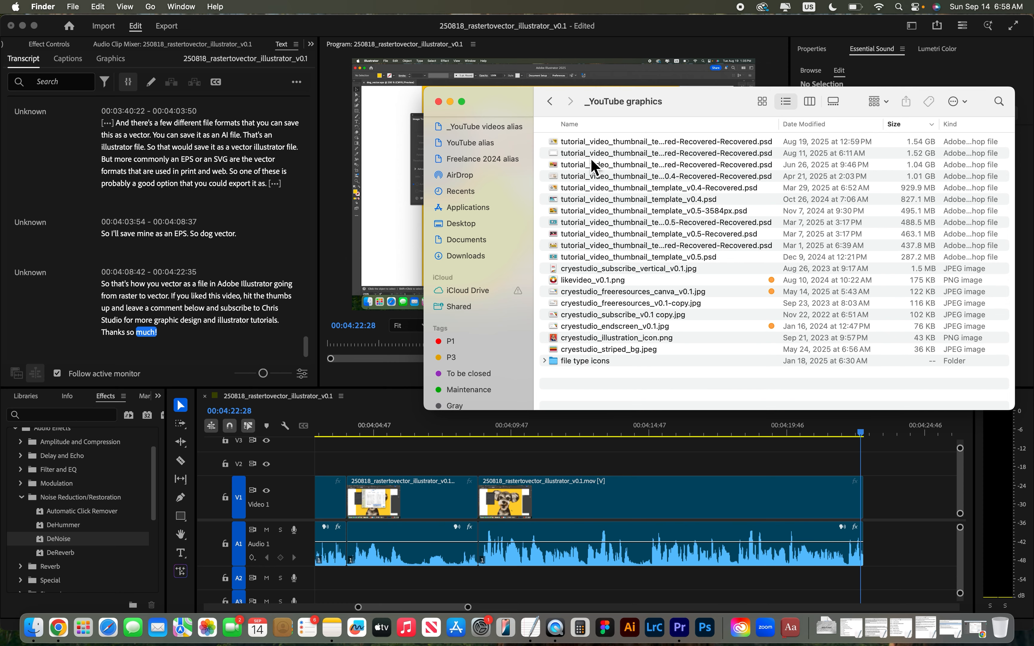
Preview cryestudio_endscreen_v0.1.jpg in Finder's _YouTube graphics folder and place it on track V2 over the end of the last clip.
{"action": "left_click", "coordinate": [607, 317]}
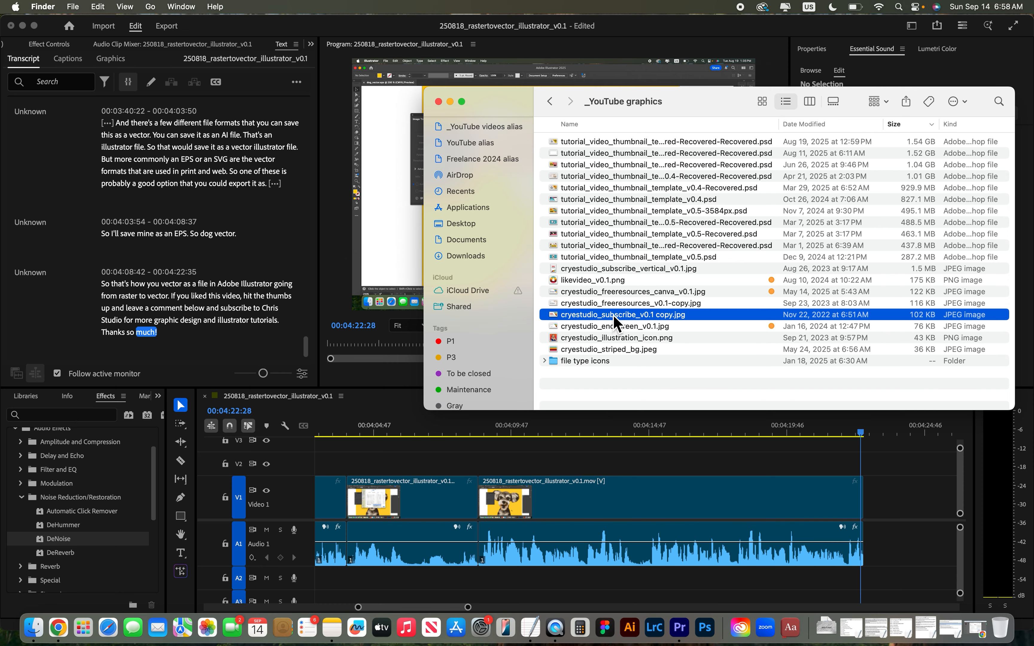
{"action": "left_click", "coordinate": [608, 330]}
{"action": "key", "text": "space"}
{"action": "key", "text": "space"}
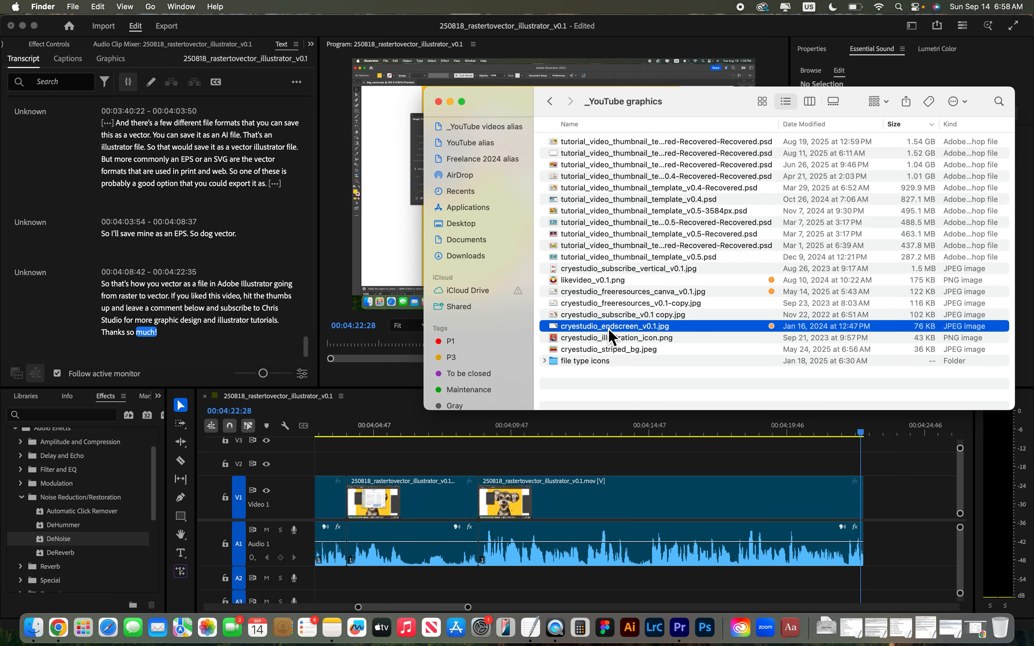
{"action": "left_click_drag", "start_coordinate": [505, 99], "coordinate": [673, 69]}
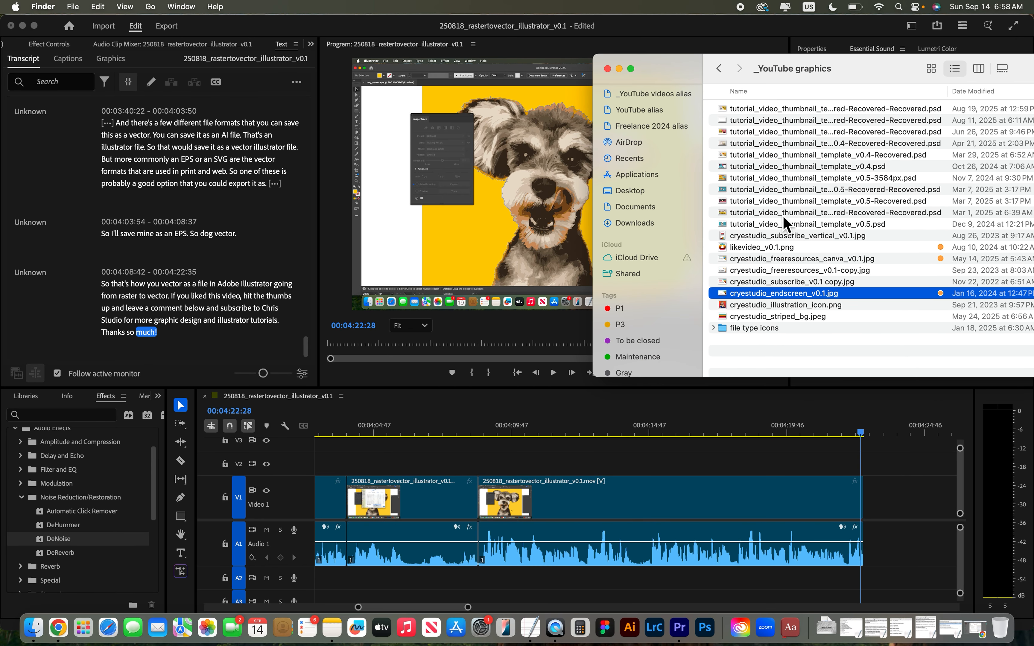
{"action": "left_click_drag", "start_coordinate": [760, 299], "coordinate": [746, 466]}
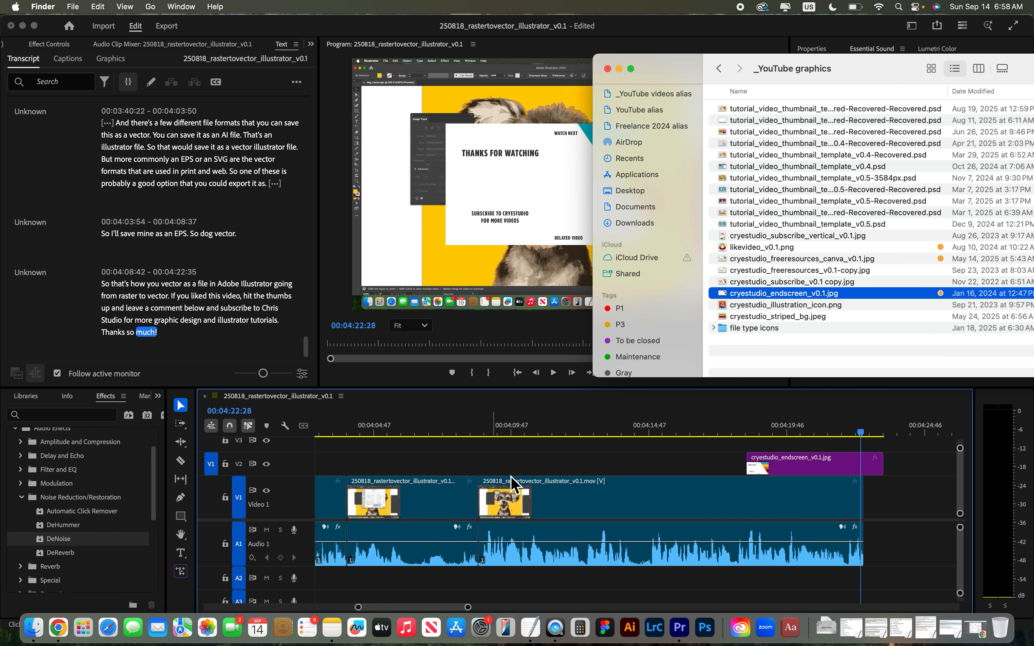
{"action": "left_click", "coordinate": [673, 467]}
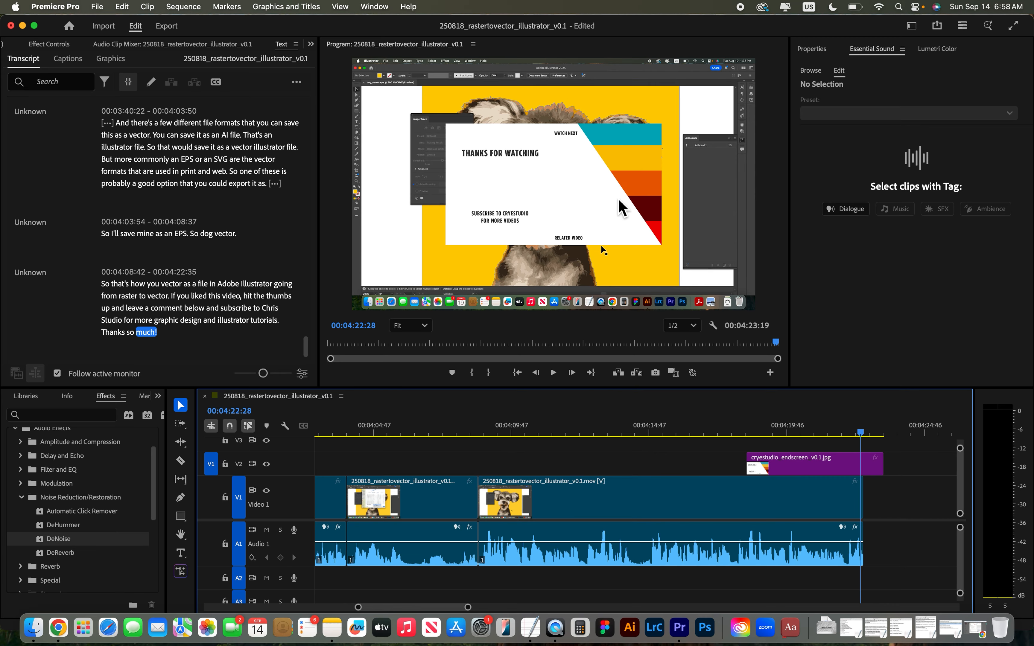
{"action": "left_click", "coordinate": [655, 433]}
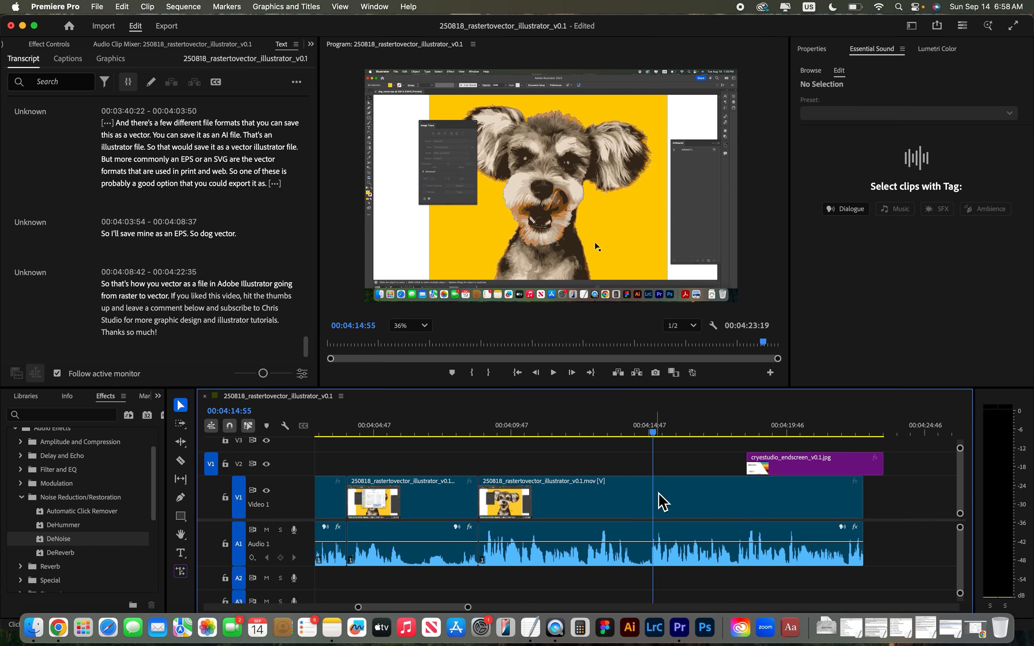
Change the sequence's frame size to 3840 horizontal by 2160 vertical.
{"action": "left_click", "coordinate": [195, 7]}
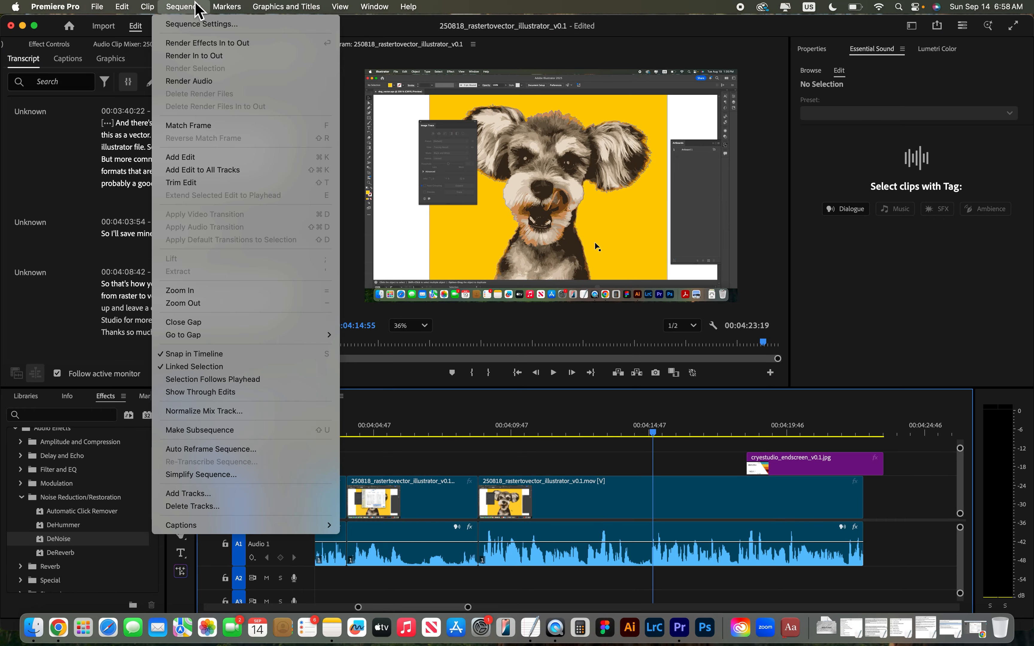
{"action": "left_click", "coordinate": [198, 25]}
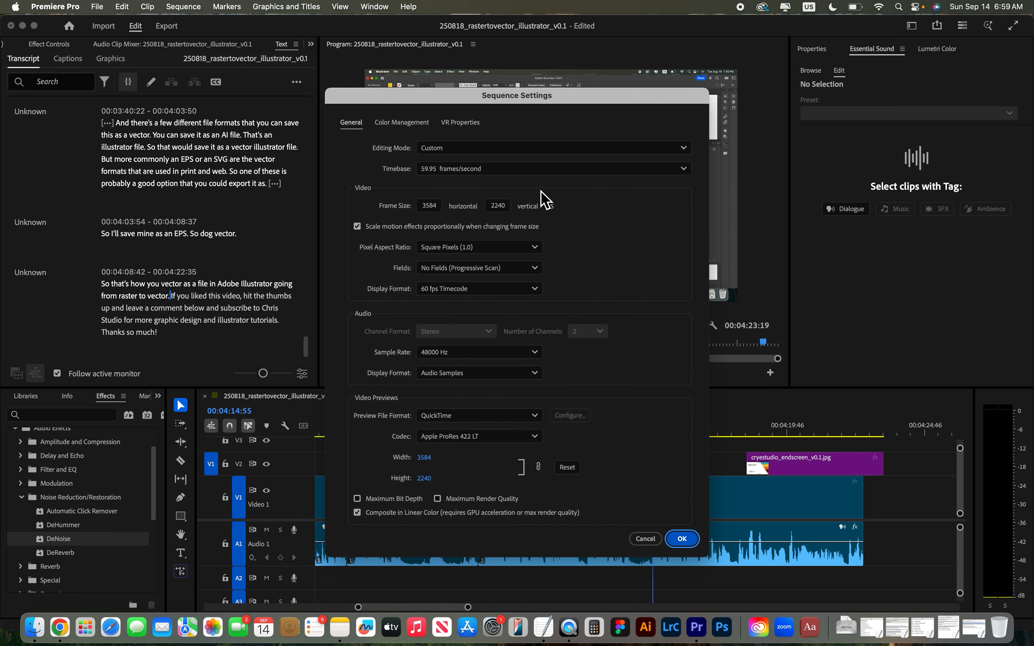
{"action": "left_click", "coordinate": [431, 207]}
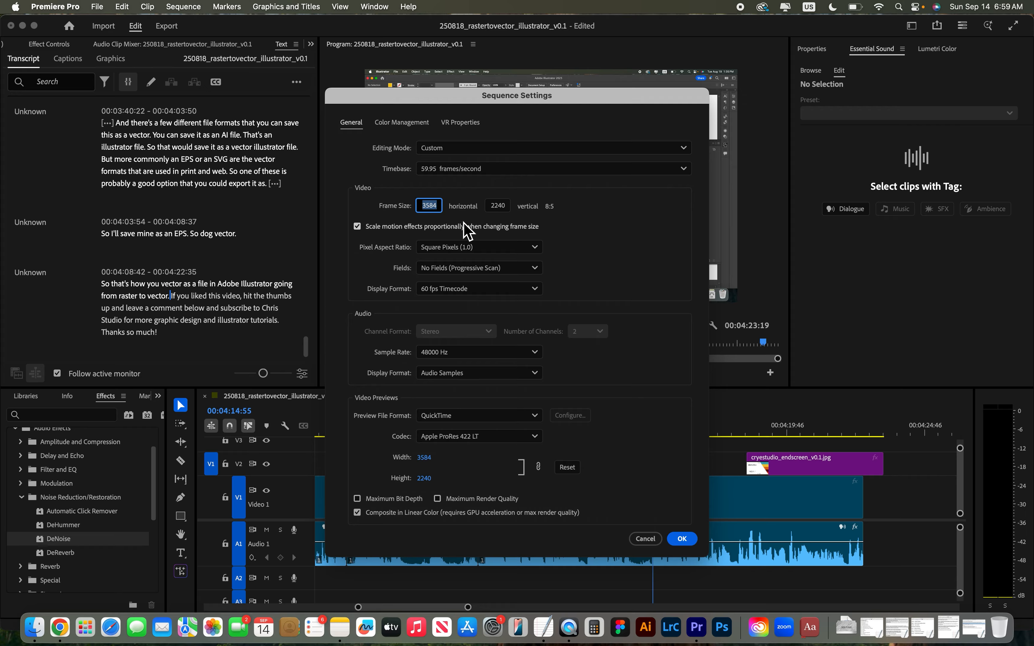
{"action": "type", "text": "3840"}
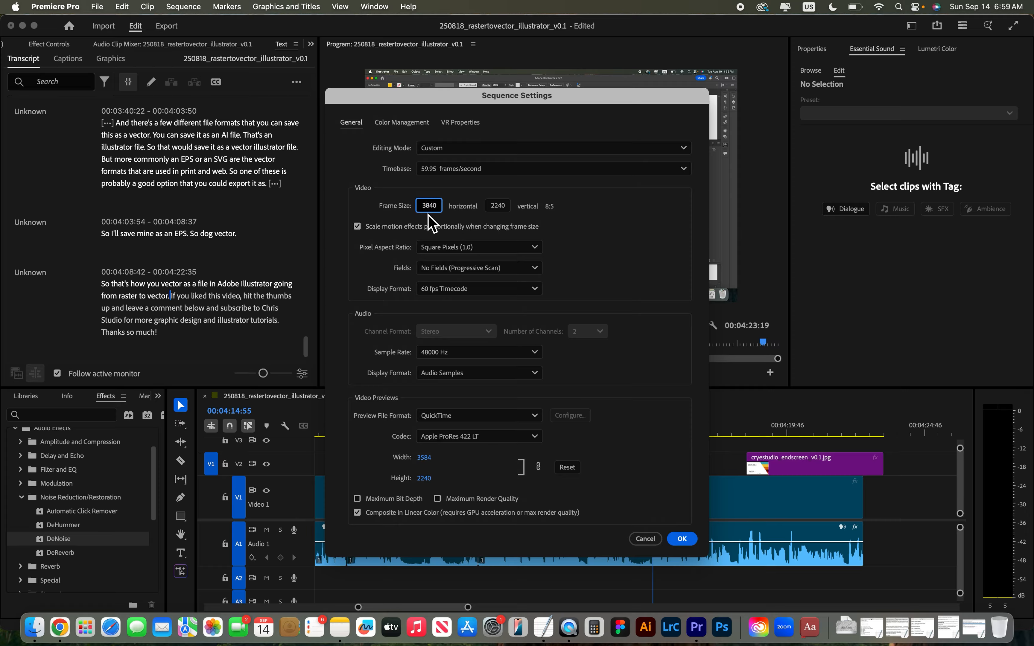
{"action": "left_click", "coordinate": [498, 207]}
{"action": "type", "text": "2160"}
{"action": "left_click", "coordinate": [688, 543]}
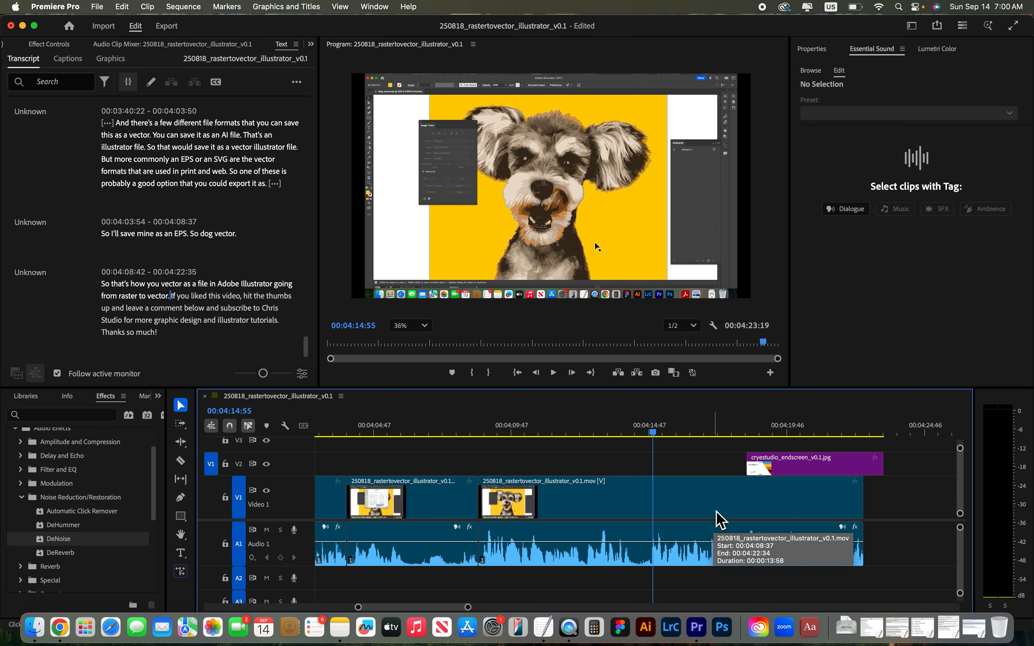
Scale all clips in the sequence, including the end-screen image, to the frame size and save the project.
{"action": "key", "text": "super+a"}
{"action": "left_click_drag", "start_coordinate": [930, 559], "coordinate": [686, 479]}
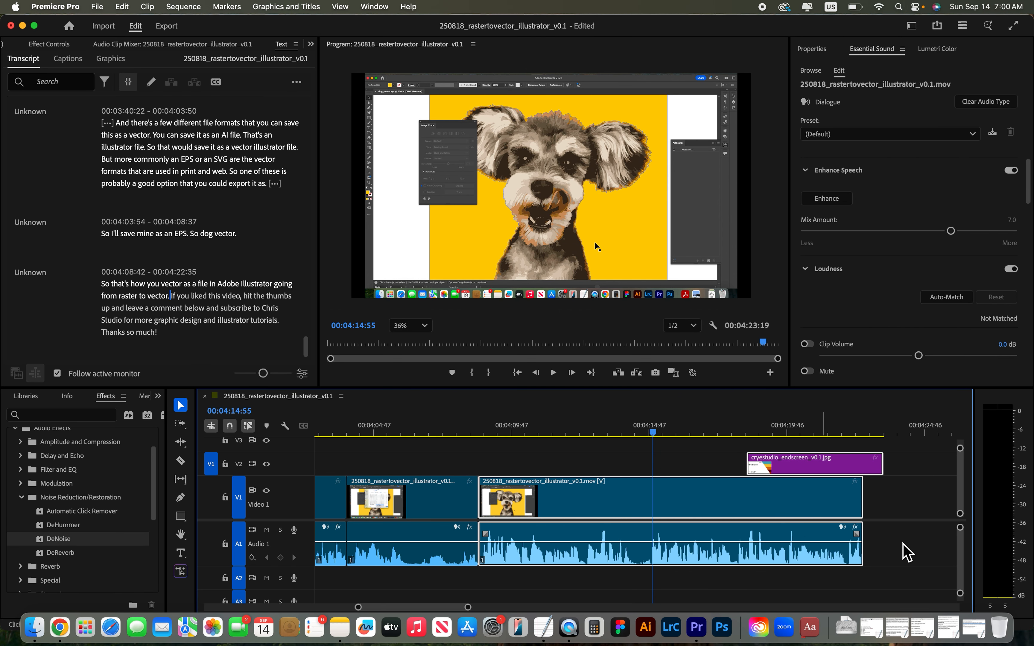
{"action": "key", "text": "super+a"}
{"action": "right_click", "coordinate": [745, 504]}
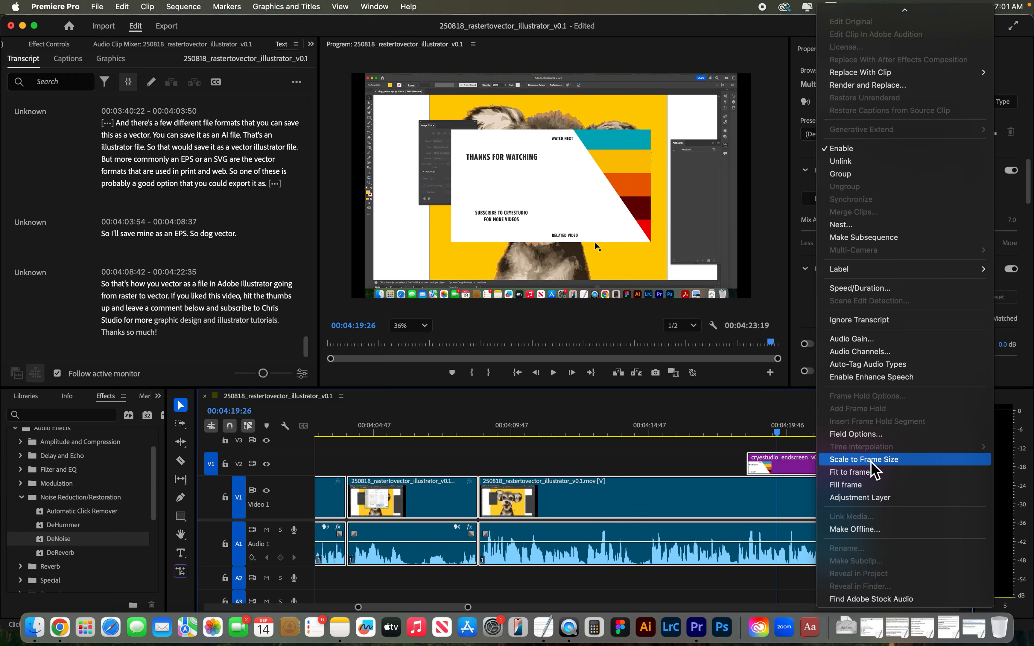
{"action": "left_click", "coordinate": [872, 461]}
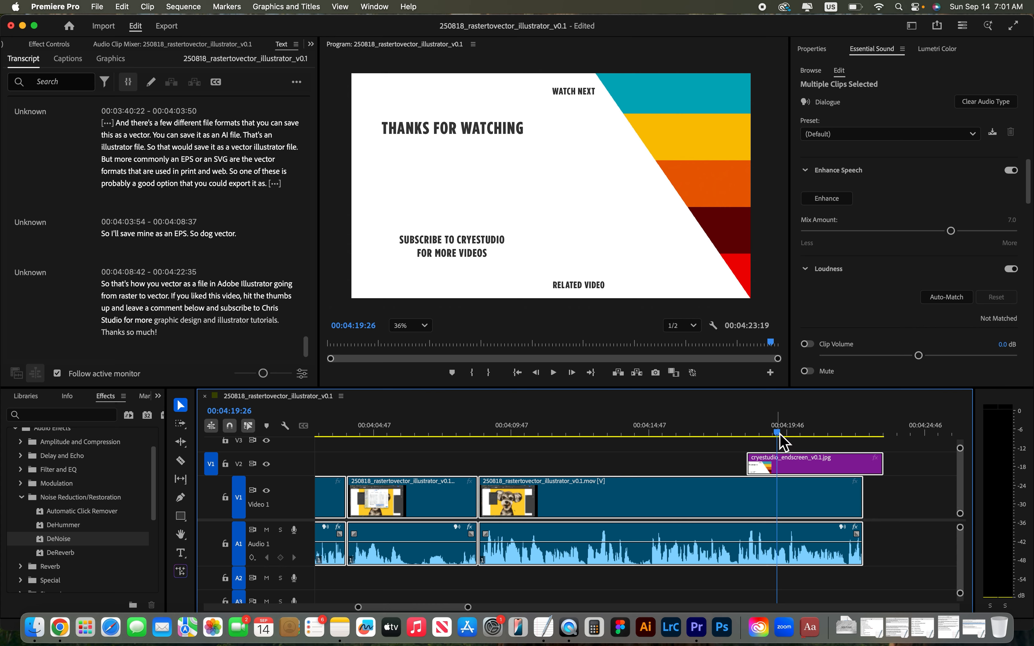
{"action": "left_click_drag", "start_coordinate": [779, 436], "coordinate": [713, 433]}
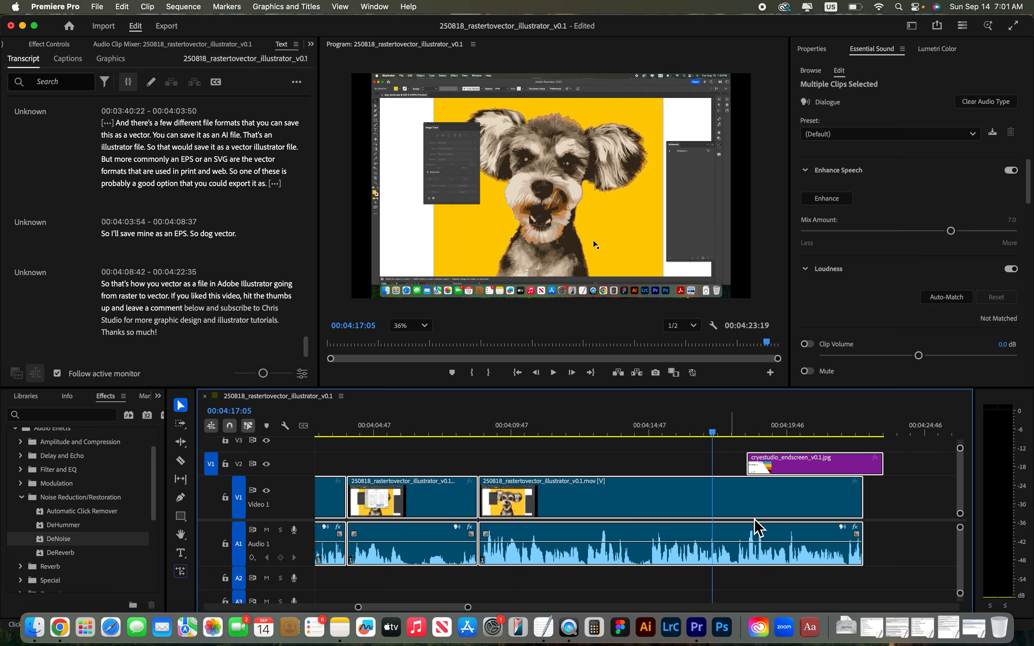
{"action": "key", "text": "super+s"}
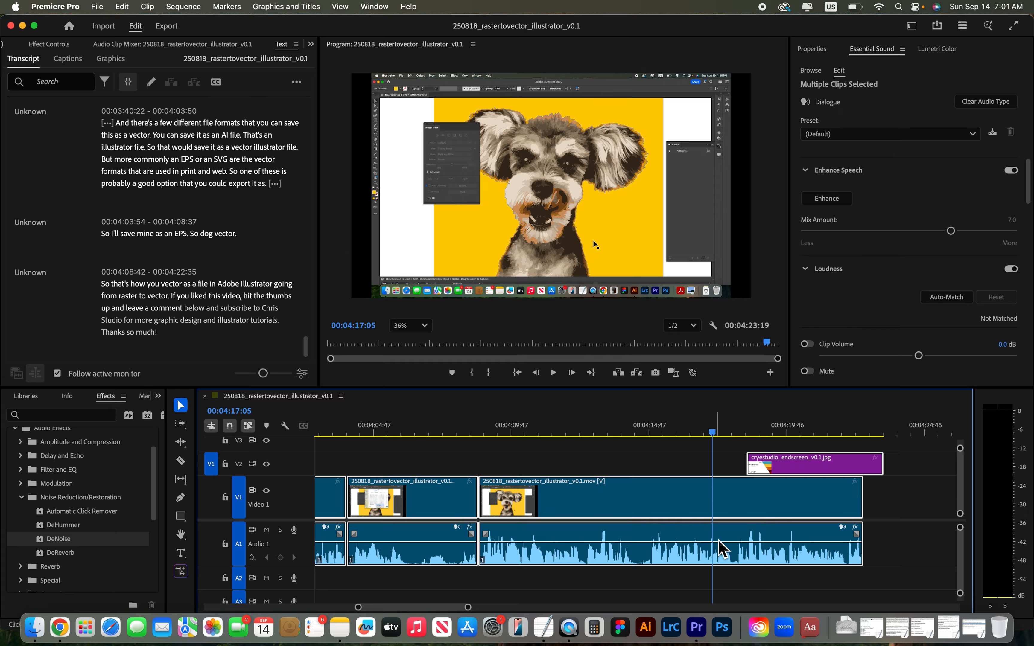
Close all the gaps left between clips in the sequence.
{"action": "scroll", "coordinate": [411, 607], "scroll_direction": "down", "scroll_amount": 5}
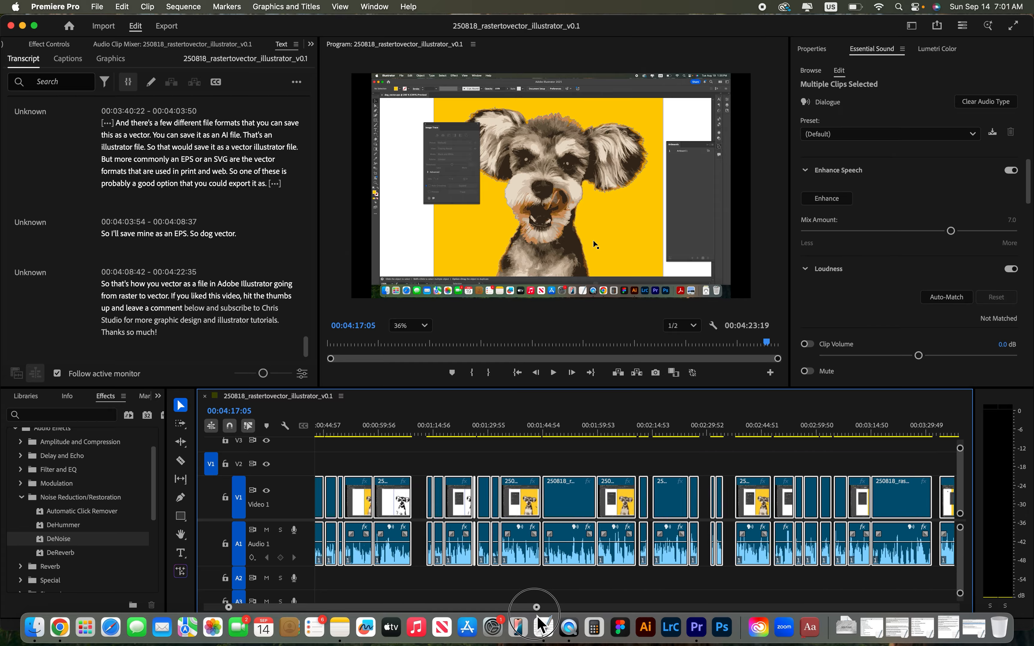
{"action": "left_click", "coordinate": [703, 508]}
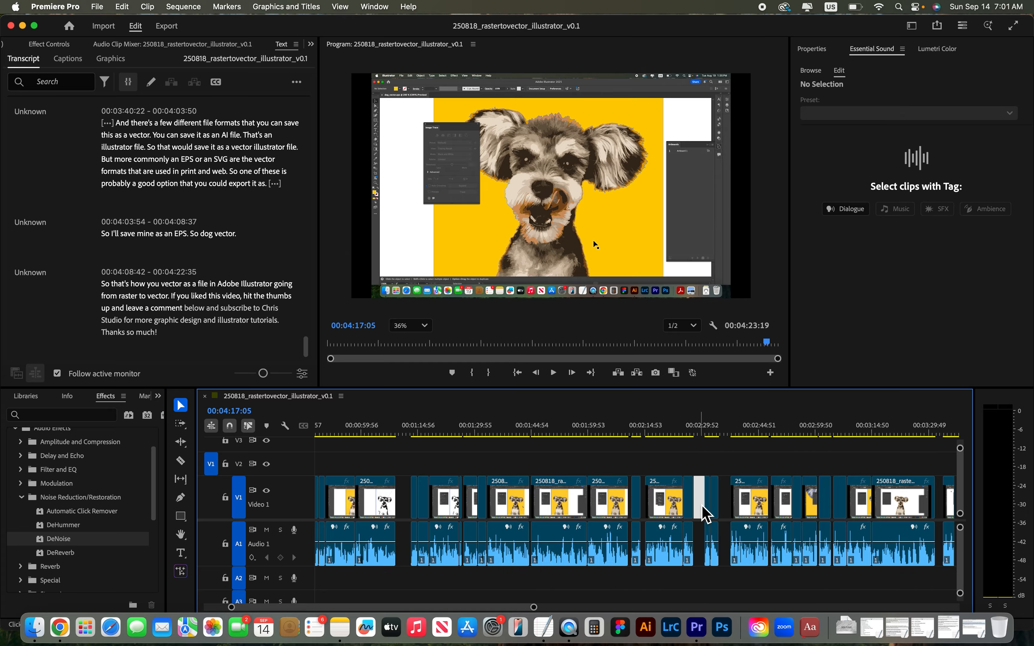
{"action": "left_click", "coordinate": [405, 503]}
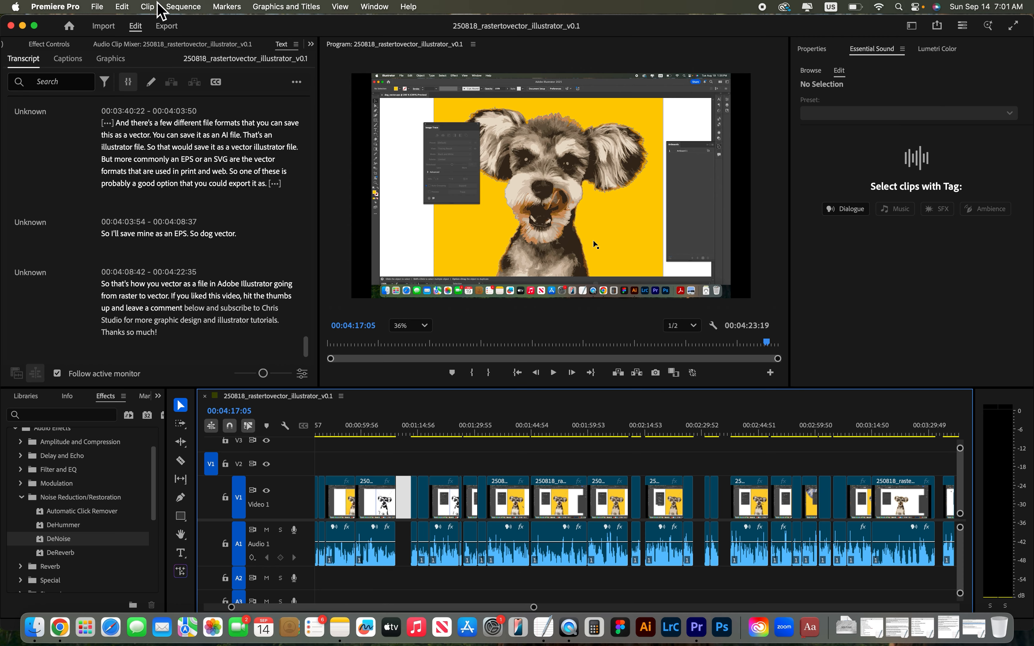
{"action": "left_click", "coordinate": [182, 7]}
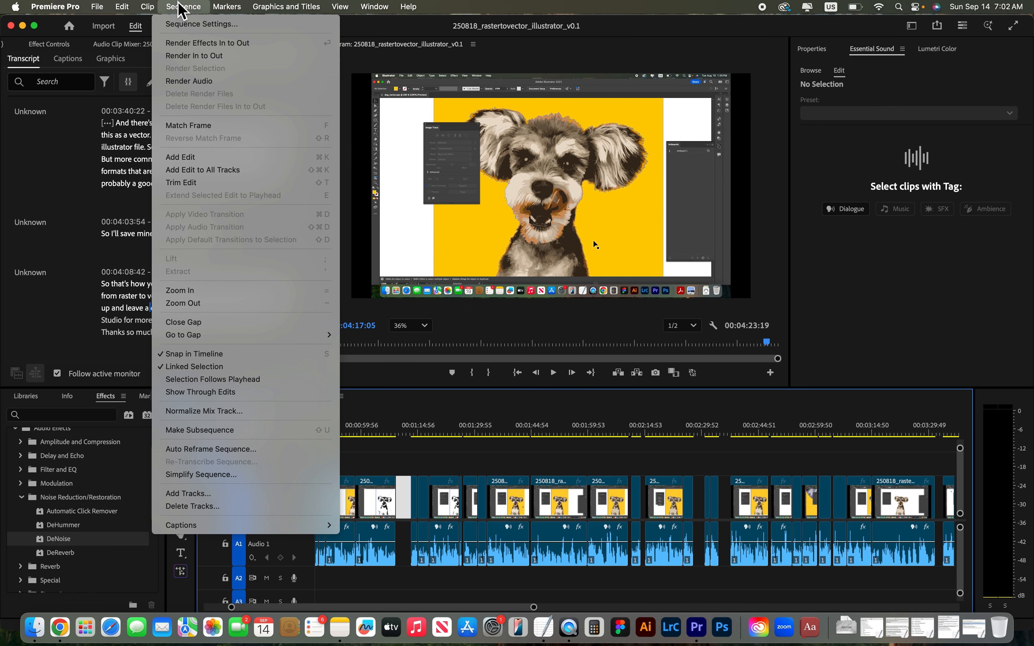
{"action": "left_click", "coordinate": [197, 323]}
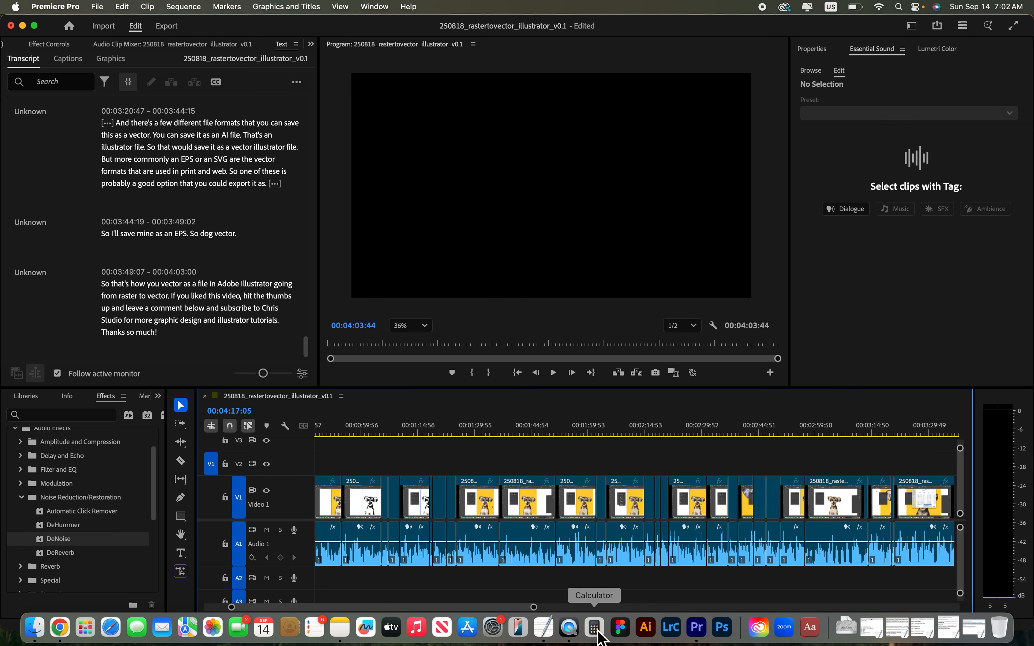
Return to the sequence start and export the whole sequence as H.264 media into the 250818_rastertovector folder.
{"action": "left_click_drag", "start_coordinate": [533, 607], "coordinate": [369, 607]}
{"action": "left_click_drag", "start_coordinate": [339, 439], "coordinate": [317, 439]}
{"action": "left_click", "coordinate": [97, 6]}
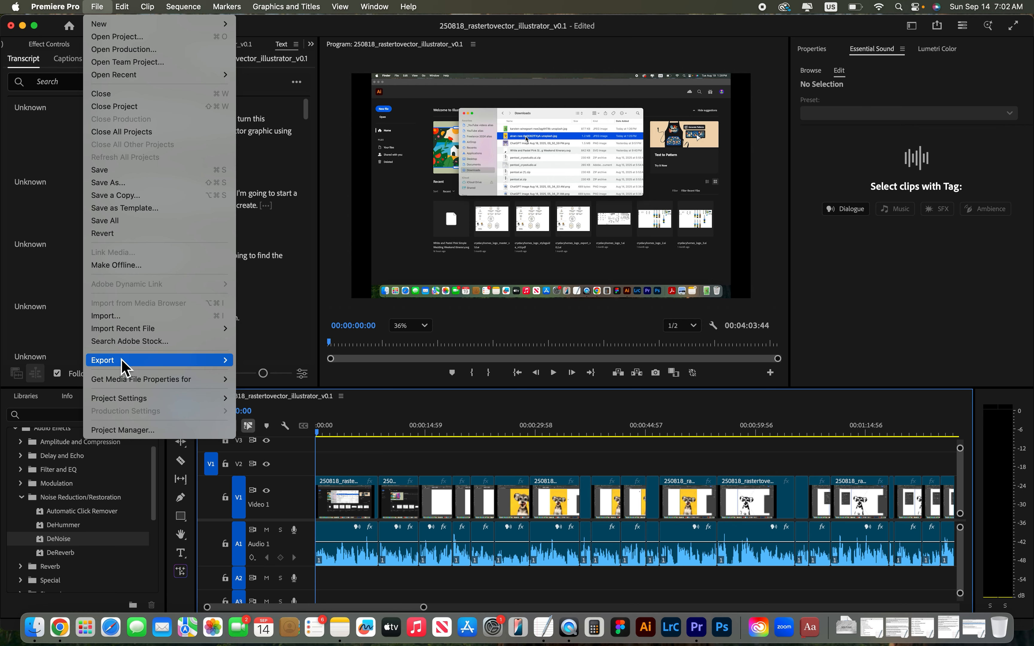
{"action": "mouse_move", "coordinate": [122, 360]}
{"action": "left_click", "coordinate": [299, 360]}
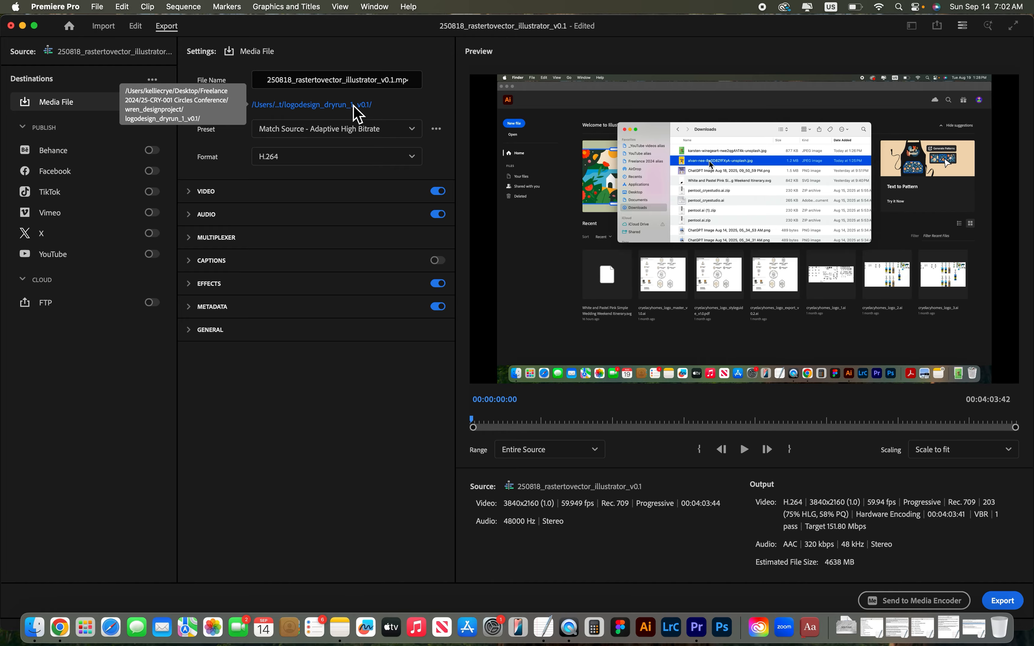
{"action": "left_click", "coordinate": [357, 113]}
{"action": "left_click", "coordinate": [544, 138]}
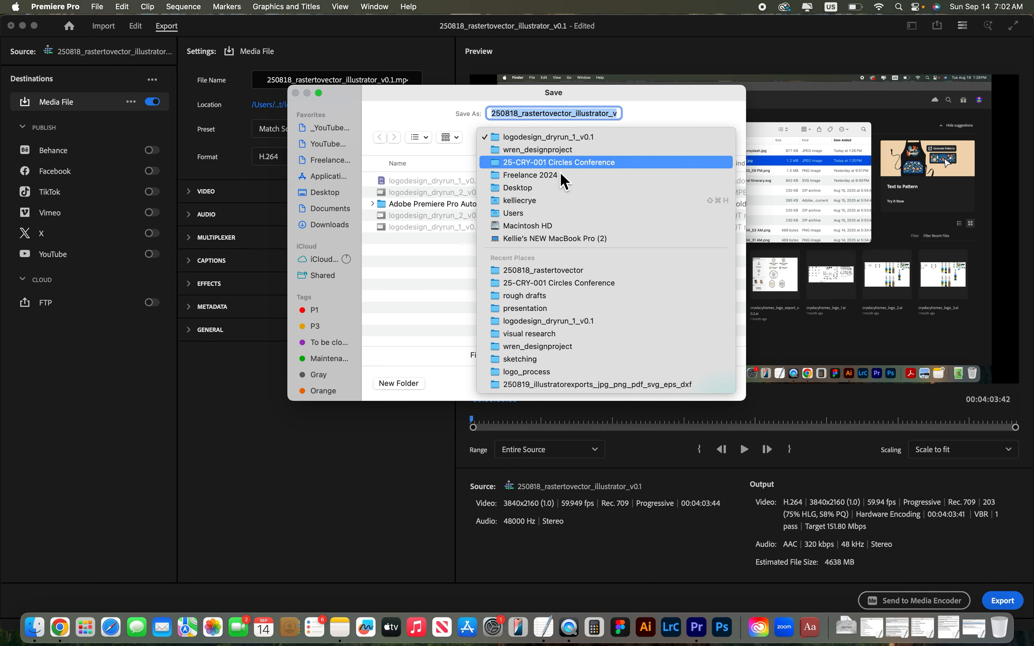
{"action": "left_click", "coordinate": [577, 270]}
{"action": "left_click", "coordinate": [713, 385]}
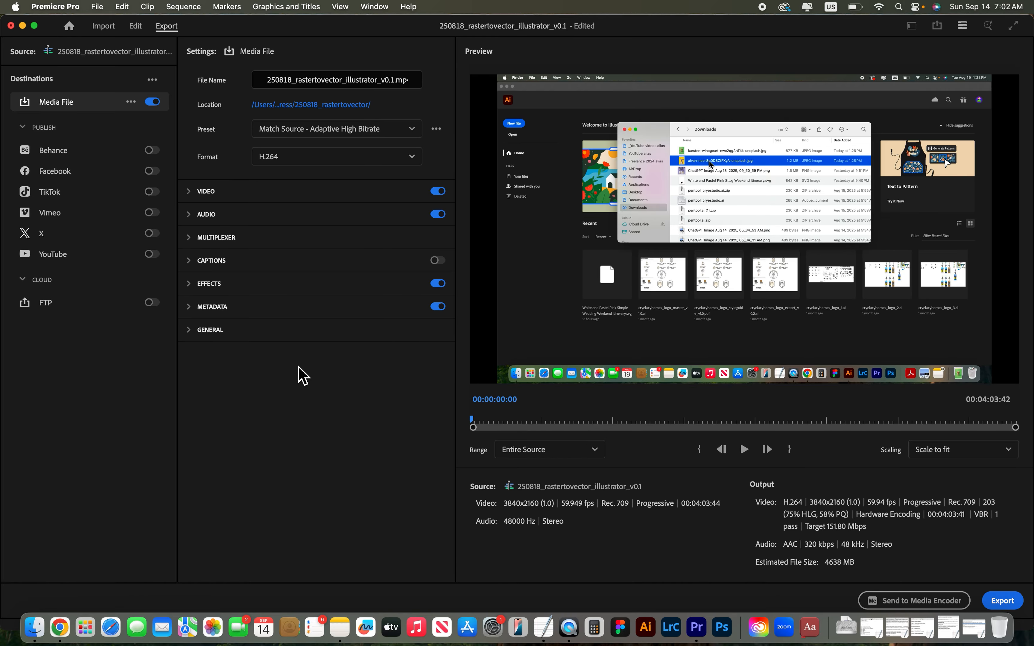
{"action": "left_click", "coordinate": [1004, 601]}
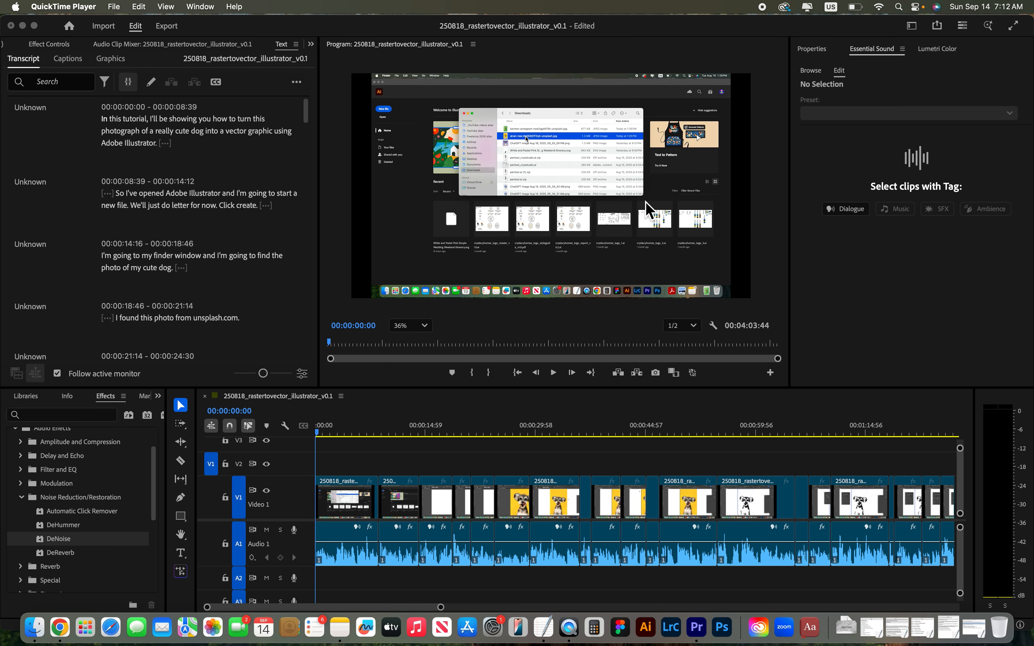
Export the transcript as the text file 250818_rastertovector_illustrator_v0.1.txt in the 250818_rastertovector folder.
{"action": "left_click", "coordinate": [301, 83]}
{"action": "left_click", "coordinate": [300, 83]}
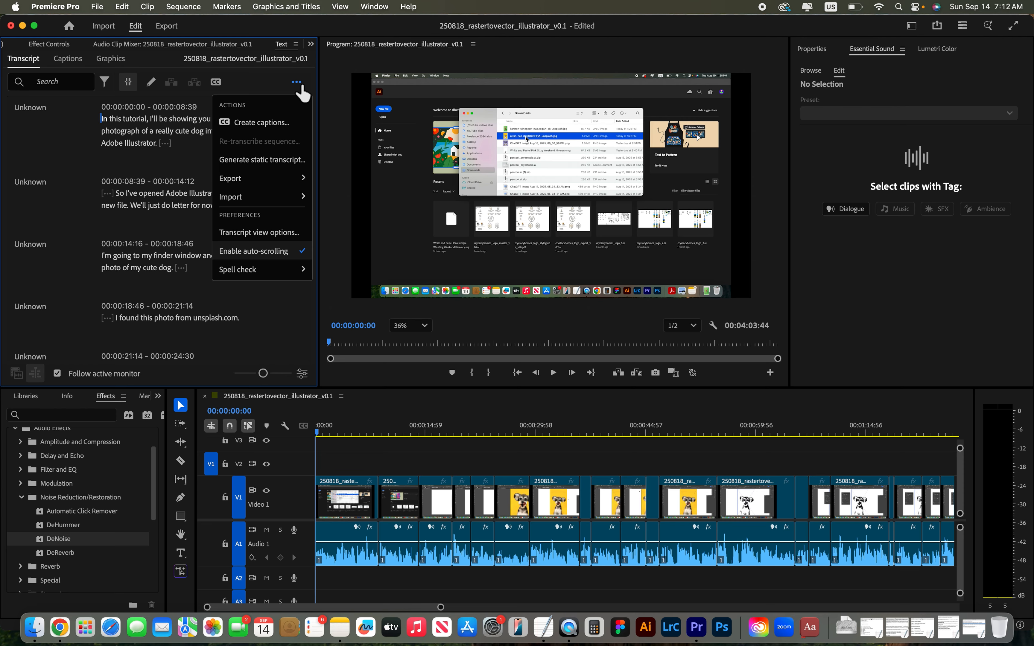
{"action": "mouse_move", "coordinate": [259, 186]}
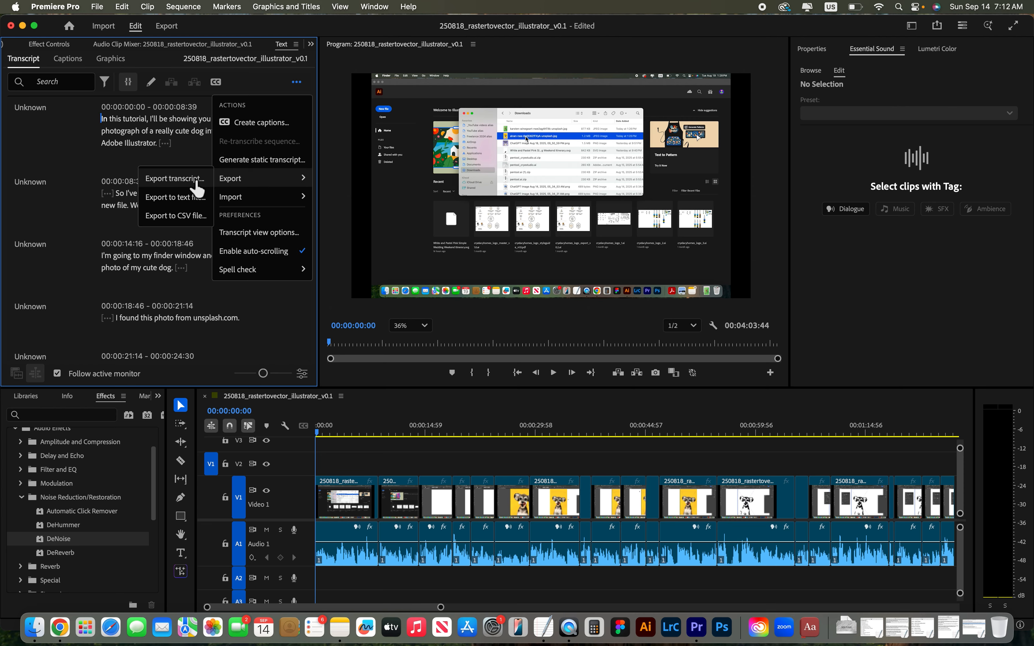
{"action": "left_click", "coordinate": [187, 200]}
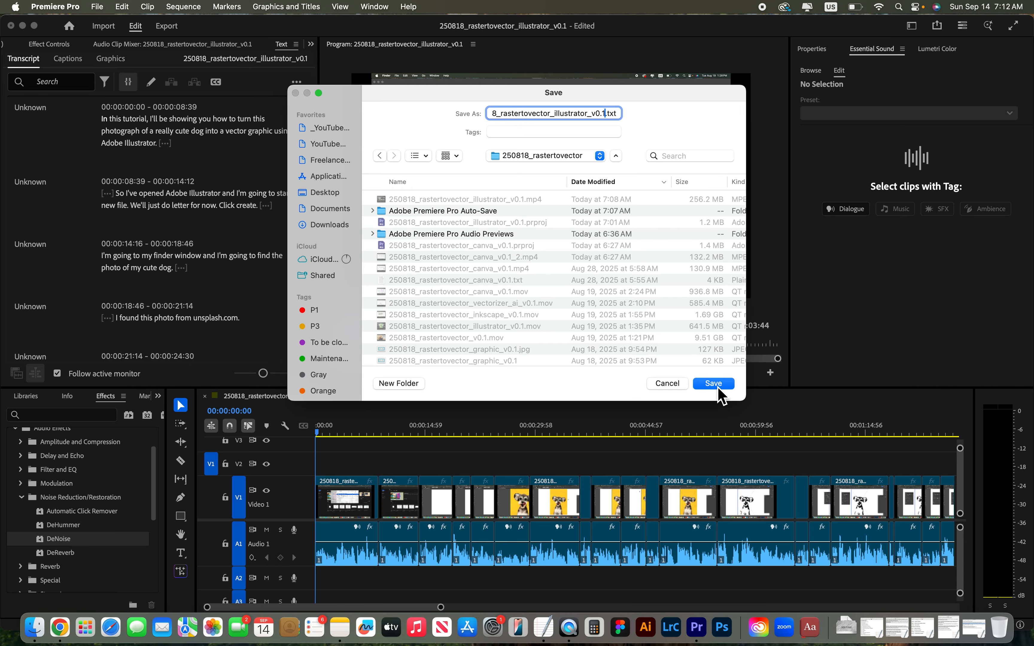
{"action": "left_click", "coordinate": [712, 383]}
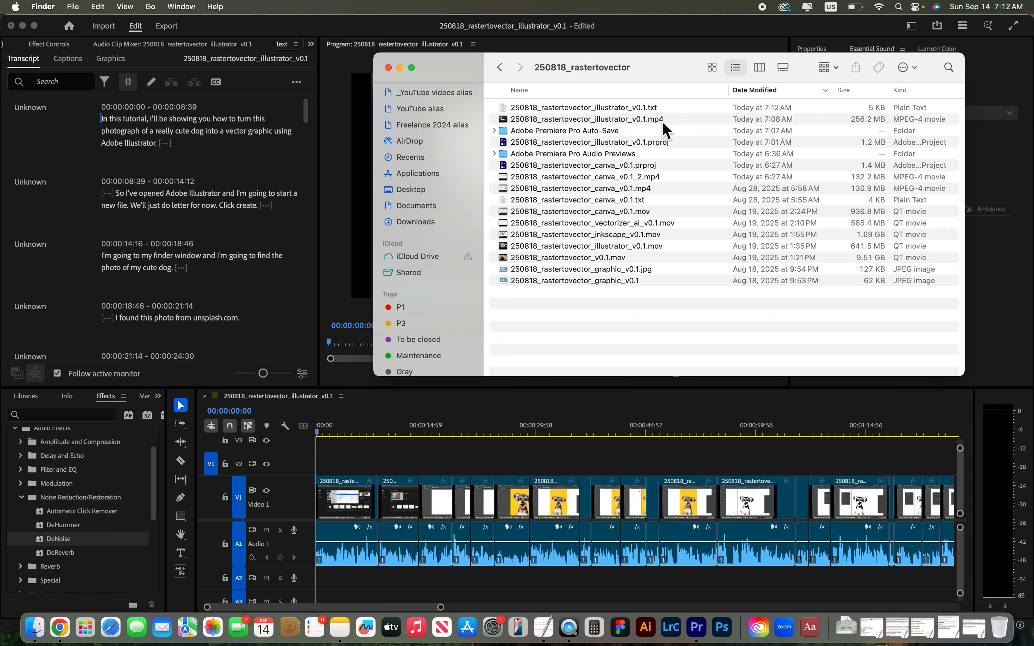
In Finder, preview the exported 250818_rastertovector_illustrator_v0.1.mp4 video and the matching .txt transcript.
{"action": "left_click", "coordinate": [636, 123]}
{"action": "key", "text": "space"}
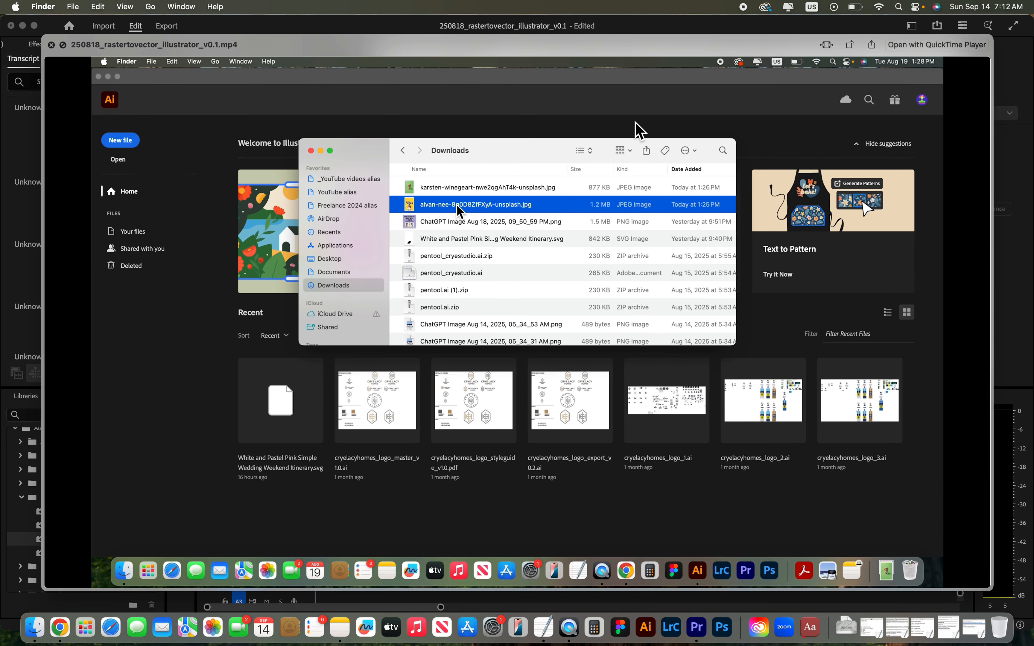
{"action": "key", "text": "space"}
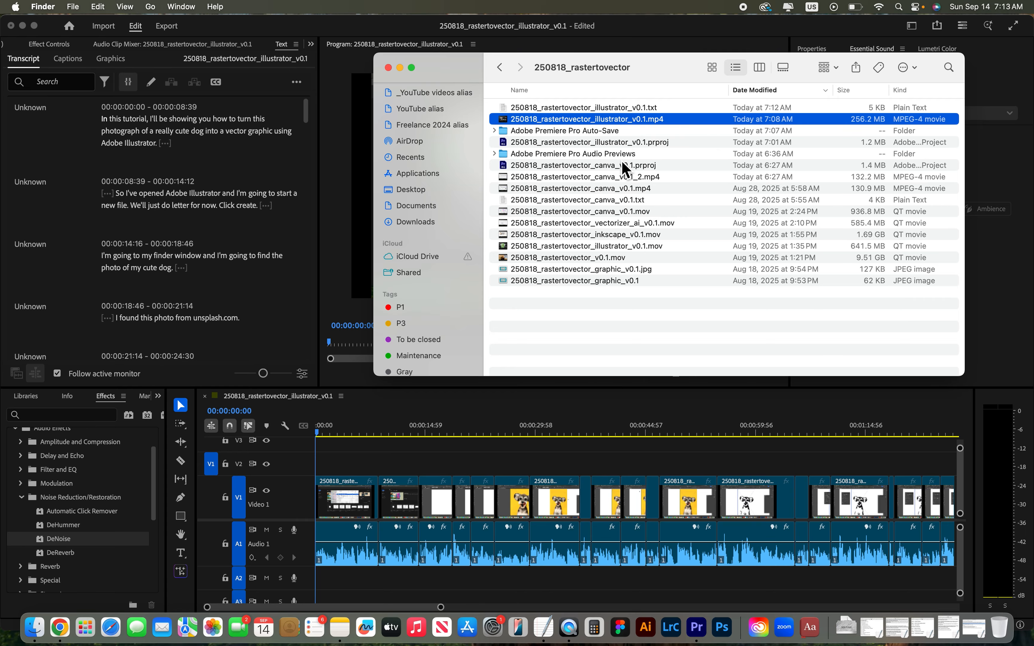
{"action": "left_click", "coordinate": [626, 107]}
{"action": "key", "text": "space"}
{"action": "key", "text": "space"}
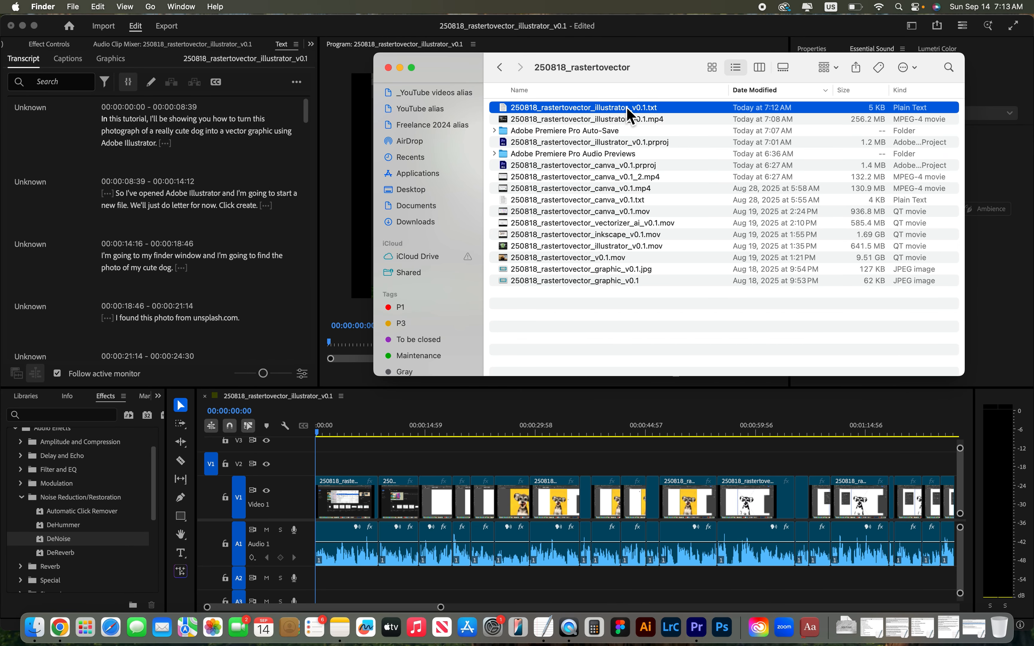